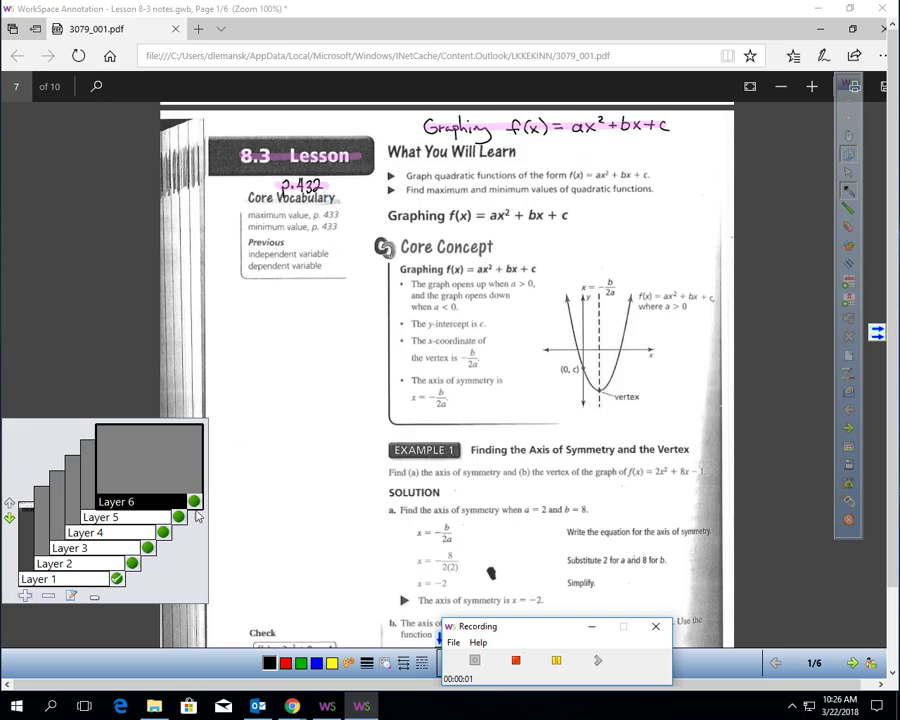
# Show Layers 2–5 to restore the yellow, green, orange and cyan highlights
pyautogui.click(131, 564)
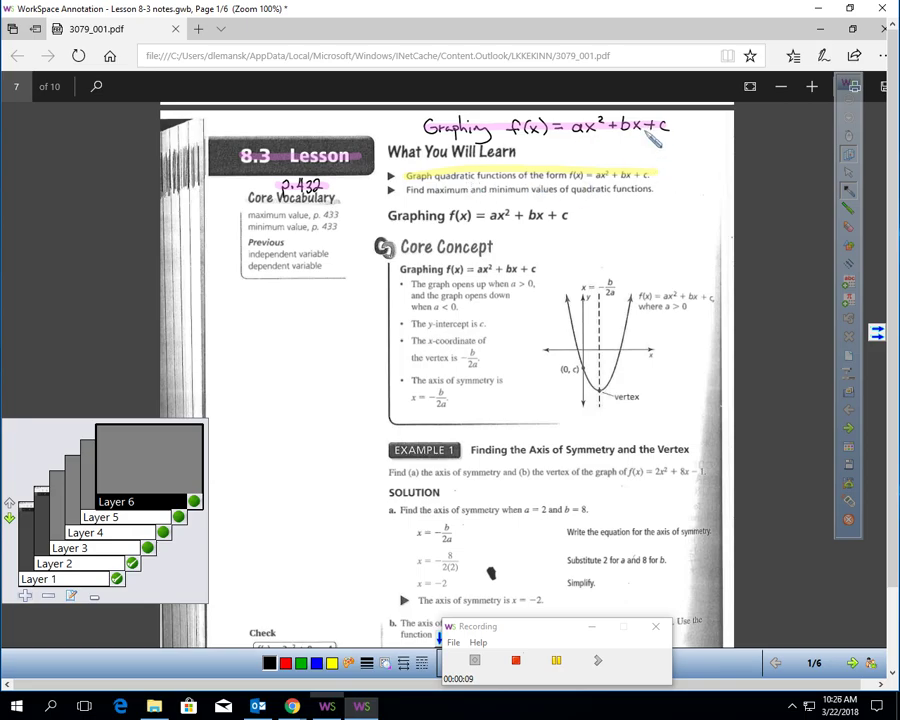
pyautogui.click(147, 549)
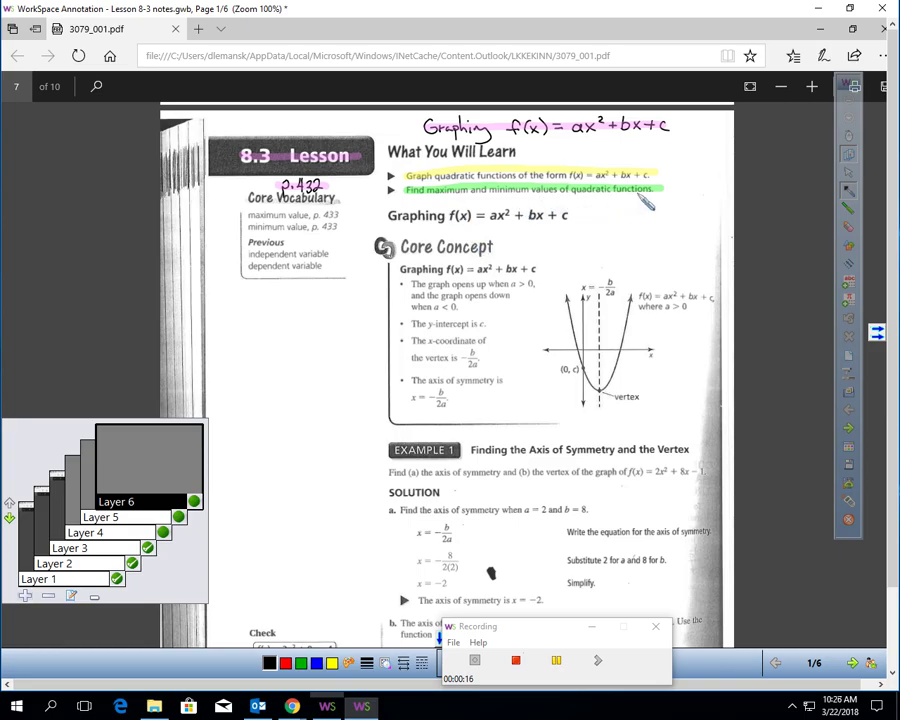
pyautogui.click(168, 534)
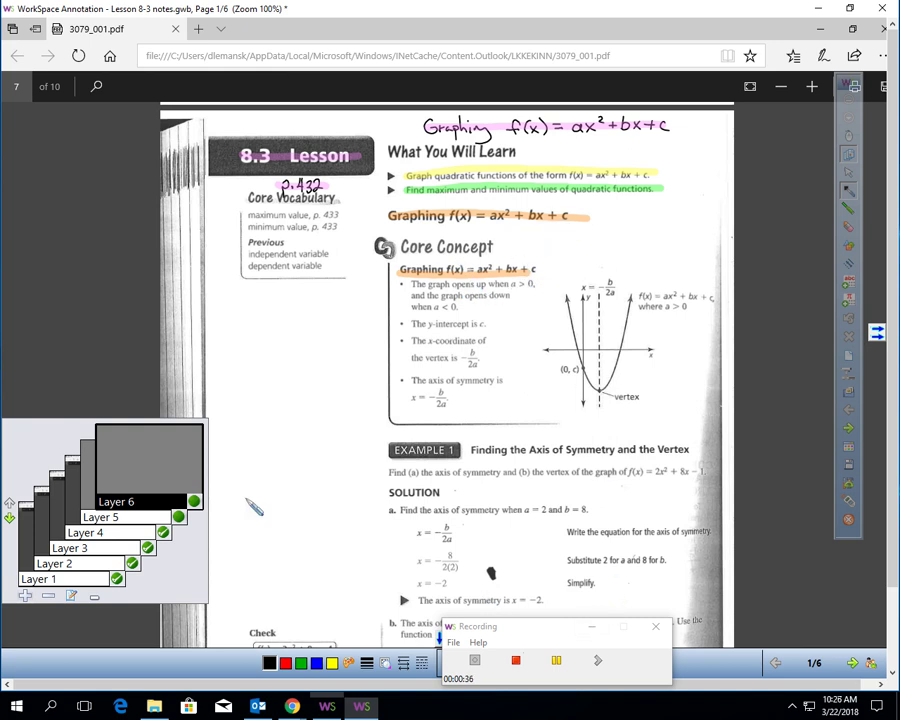
pyautogui.click(178, 517)
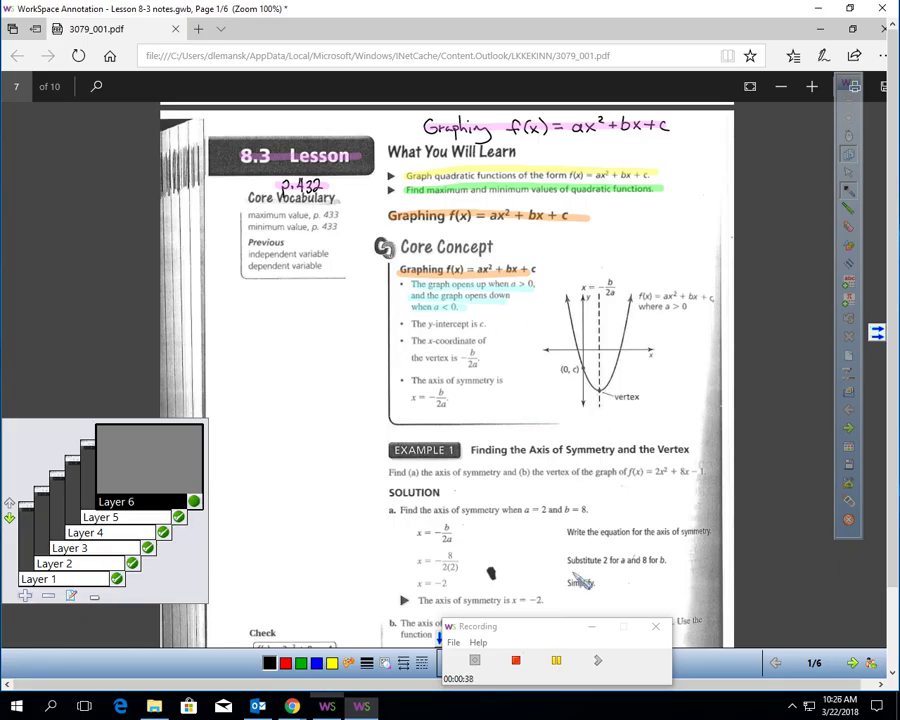
pyautogui.moveTo(545, 629); pyautogui.dragTo(539, 651)
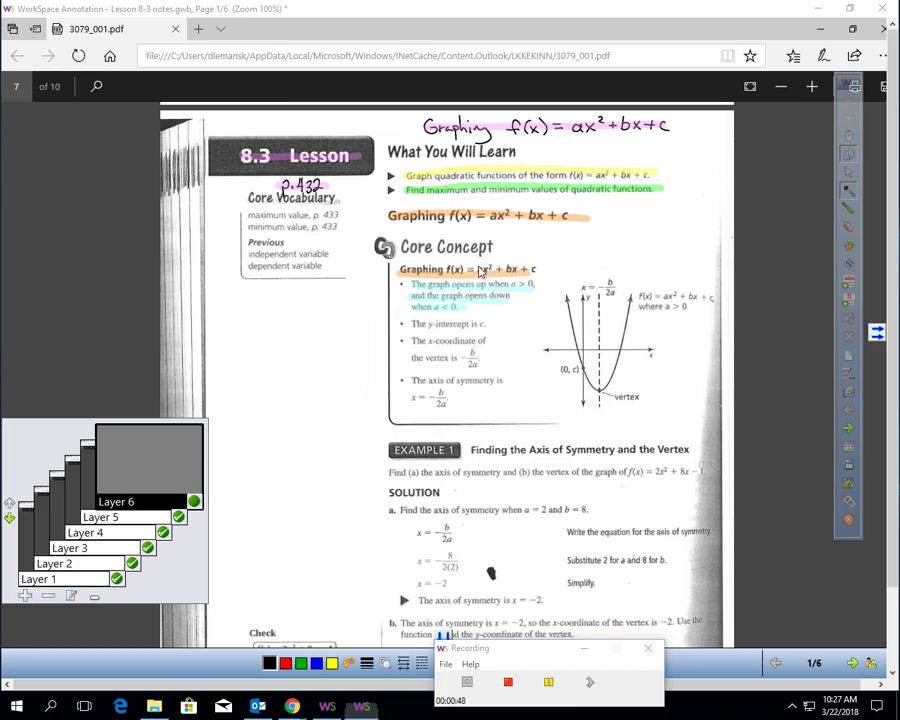
# Dismiss the hidden-layer warning, circle the a in the formula, and underline a < 0
pyautogui.click(487, 276)
pyautogui.click(479, 378)
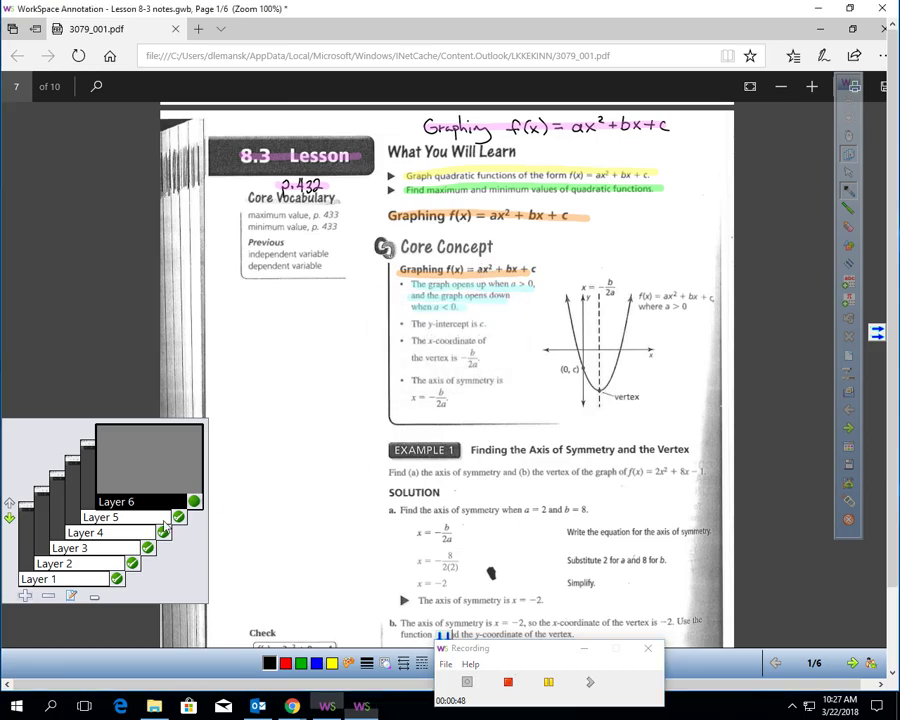
pyautogui.moveTo(492, 278)
pyautogui.mouseDown()
pyautogui.moveTo(483, 272)
pyautogui.moveTo(534, 285)
pyautogui.mouseUp()
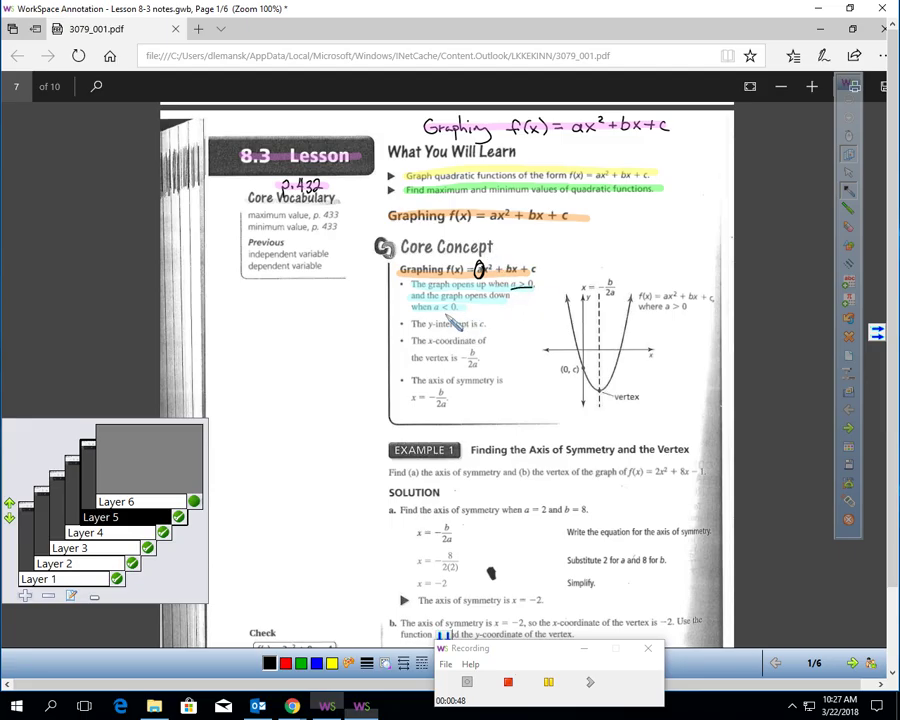
pyautogui.moveTo(436, 311); pyautogui.dragTo(453, 310)
# Highlight 'The y-intercept is c.' in magenta and circle the c in the formula
pyautogui.moveTo(411, 324); pyautogui.dragTo(487, 324)
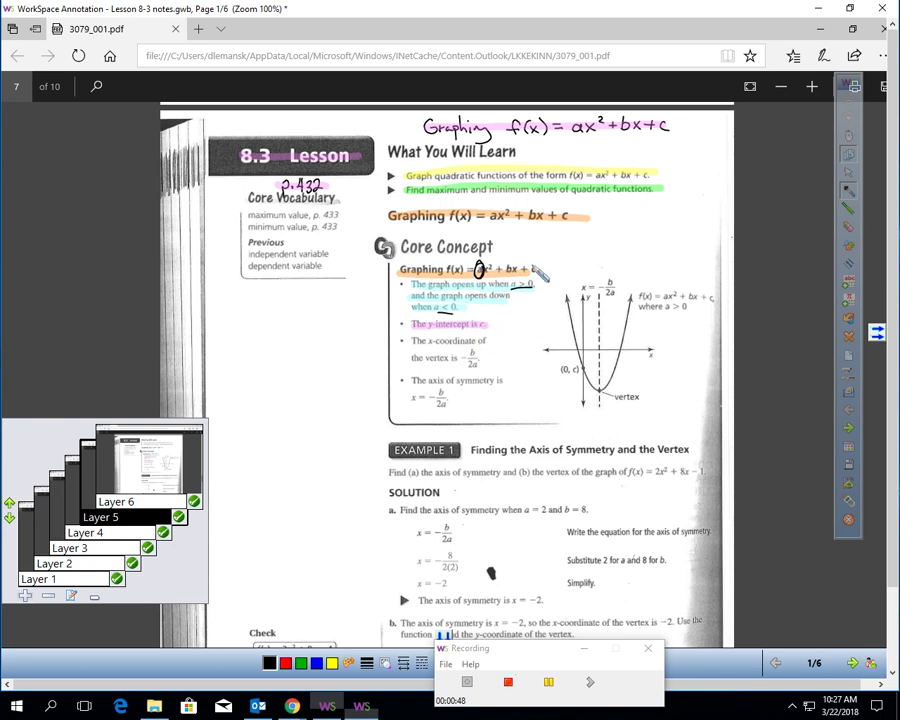
pyautogui.moveTo(528, 268); pyautogui.dragTo(540, 276)
pyautogui.click(847, 209)
# On Layer 6, highlight the vertex rule green and link b/2a to an (x, ) label
pyautogui.click(177, 502)
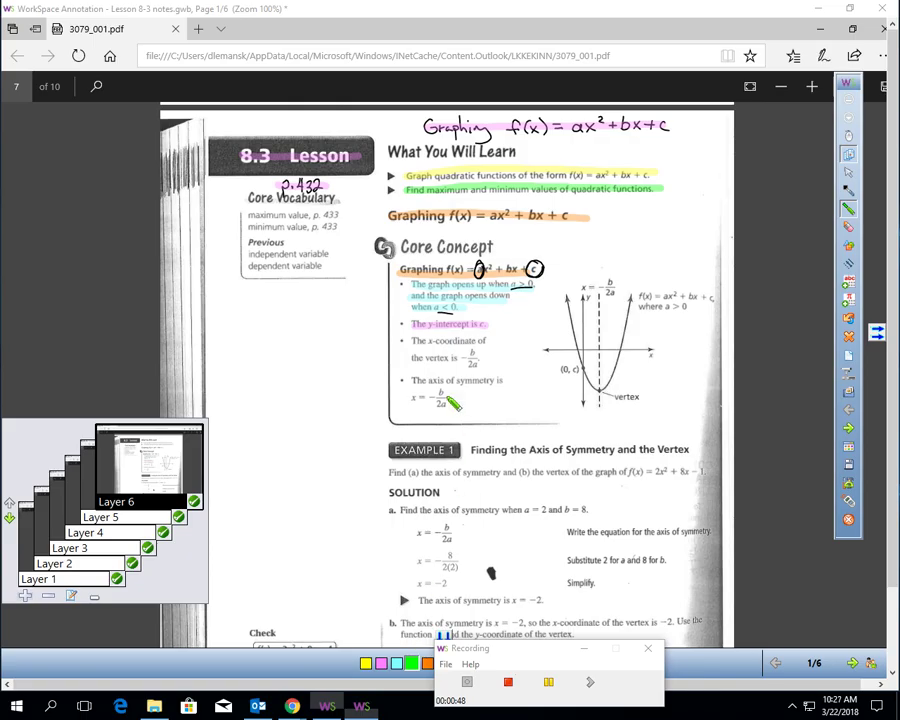
pyautogui.moveTo(413, 340)
pyautogui.mouseDown()
pyautogui.moveTo(474, 340)
pyautogui.moveTo(466, 352)
pyautogui.moveTo(413, 364)
pyautogui.moveTo(482, 361)
pyautogui.mouseUp()
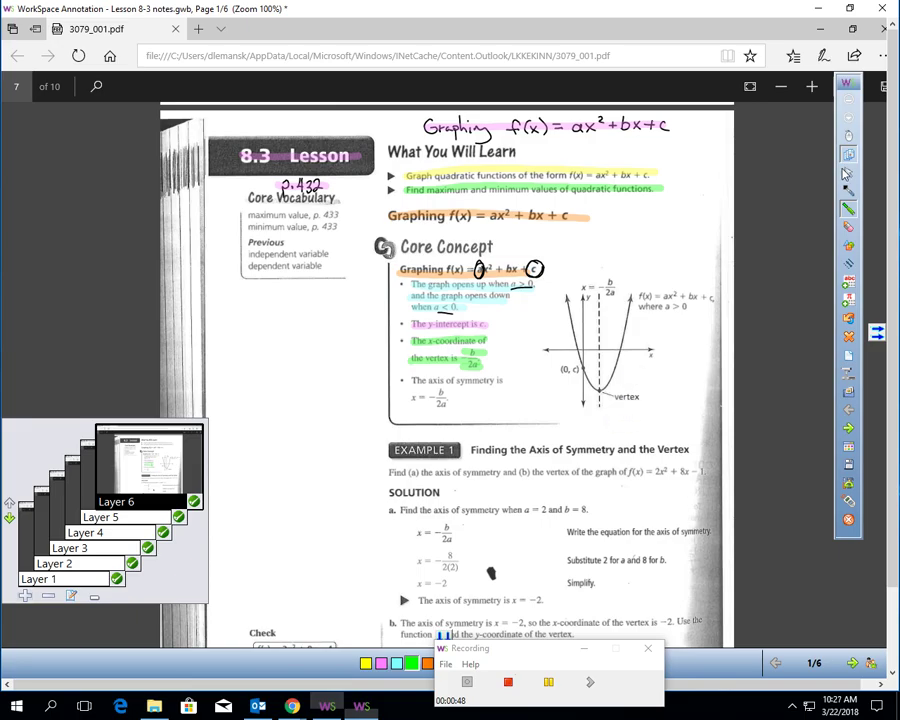
pyautogui.click(847, 191)
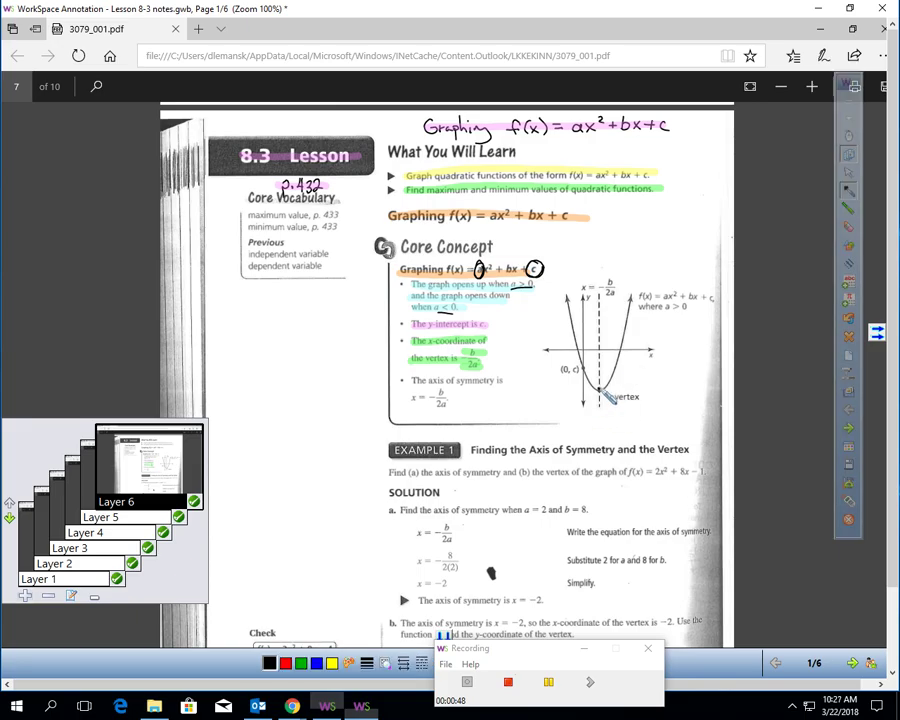
pyautogui.moveTo(613, 413)
pyautogui.mouseDown()
pyautogui.moveTo(611, 425)
pyautogui.moveTo(645, 424)
pyautogui.moveTo(621, 422)
pyautogui.mouseUp()
pyautogui.moveTo(621, 412); pyautogui.dragTo(612, 422)
pyautogui.moveTo(489, 358); pyautogui.dragTo(603, 416)
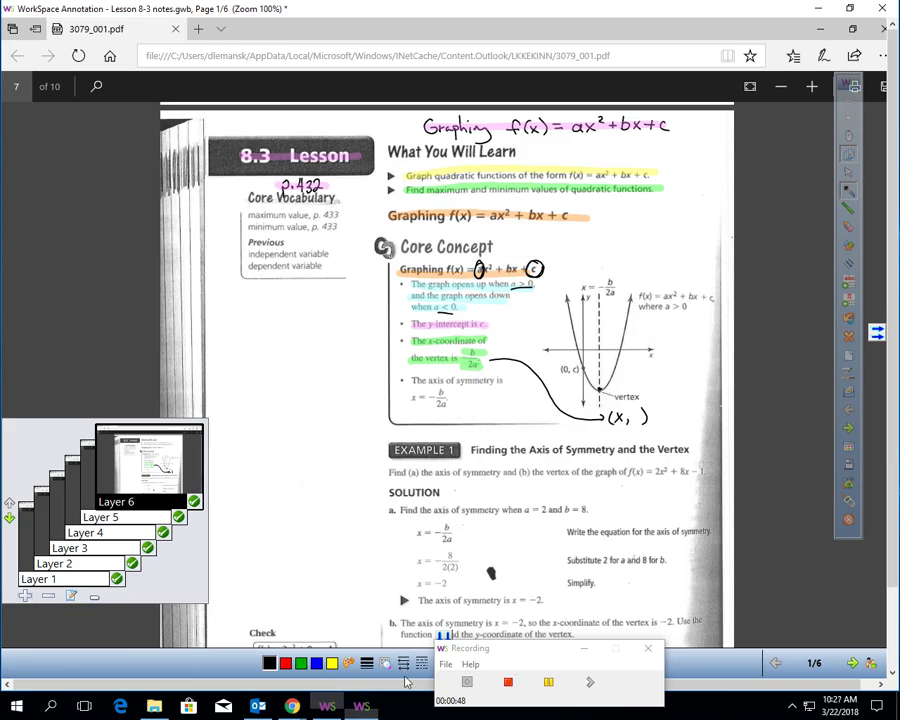
# Highlight the axis-of-symmetry rule x = −b/2a pink and trace the graph's axis pink
pyautogui.click(848, 208)
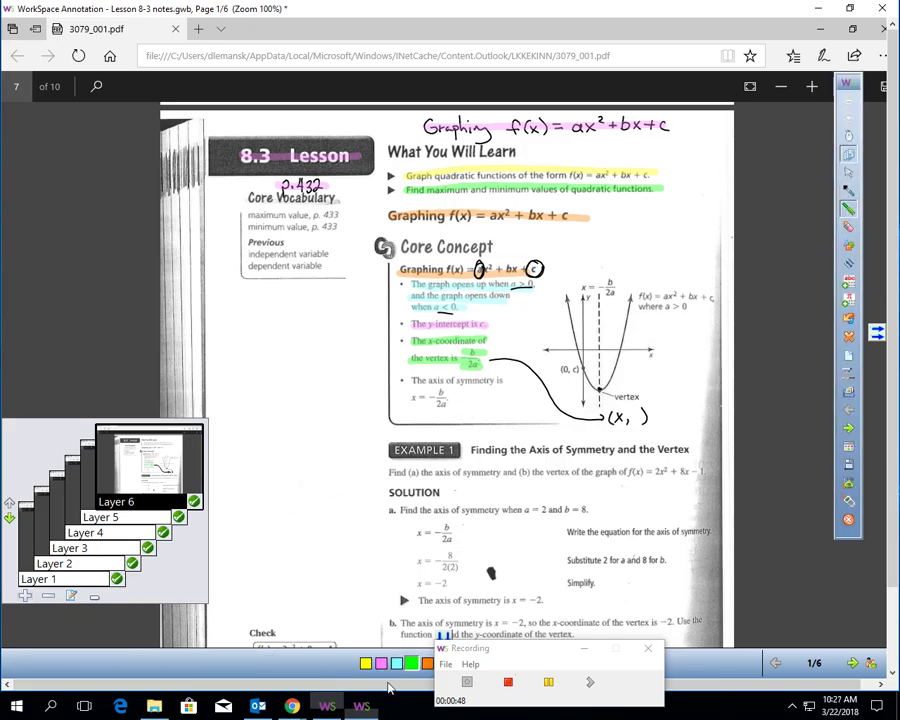
pyautogui.moveTo(414, 382); pyautogui.dragTo(493, 381)
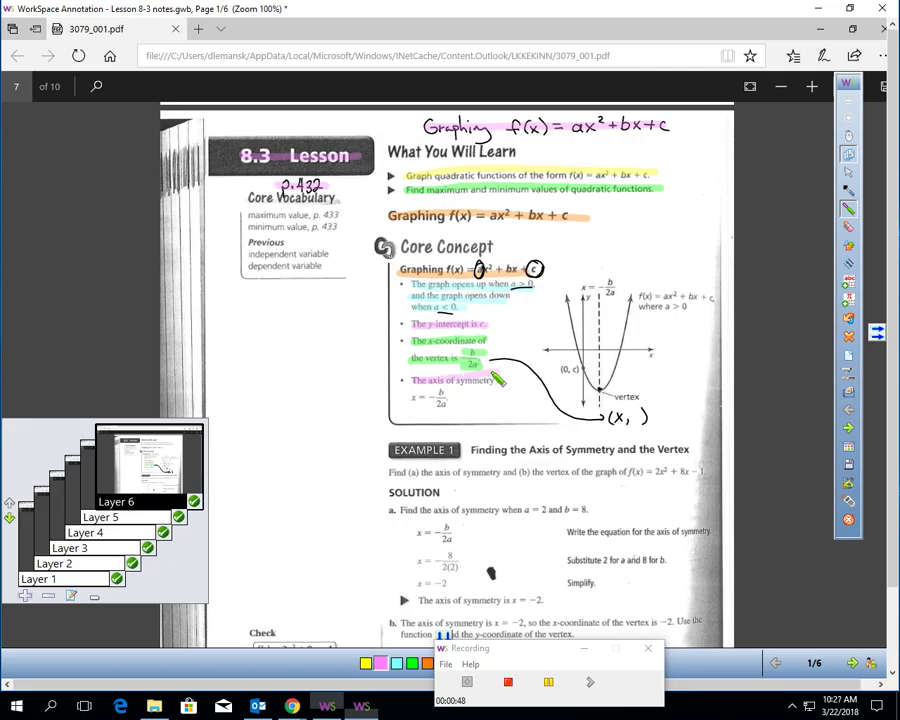
pyautogui.moveTo(414, 398); pyautogui.dragTo(445, 407)
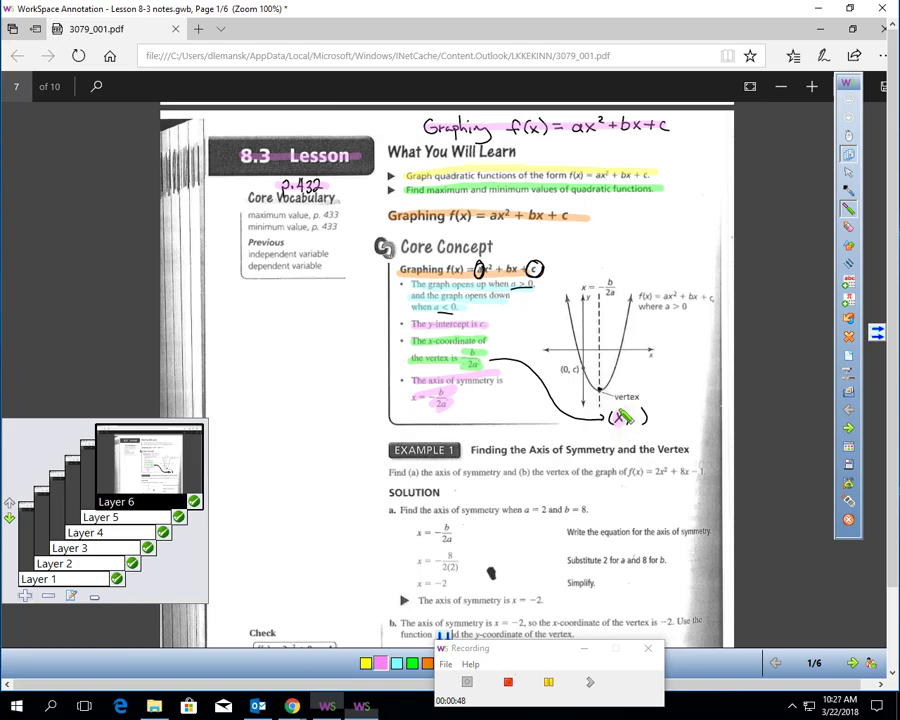
pyautogui.moveTo(602, 300); pyautogui.dragTo(603, 412)
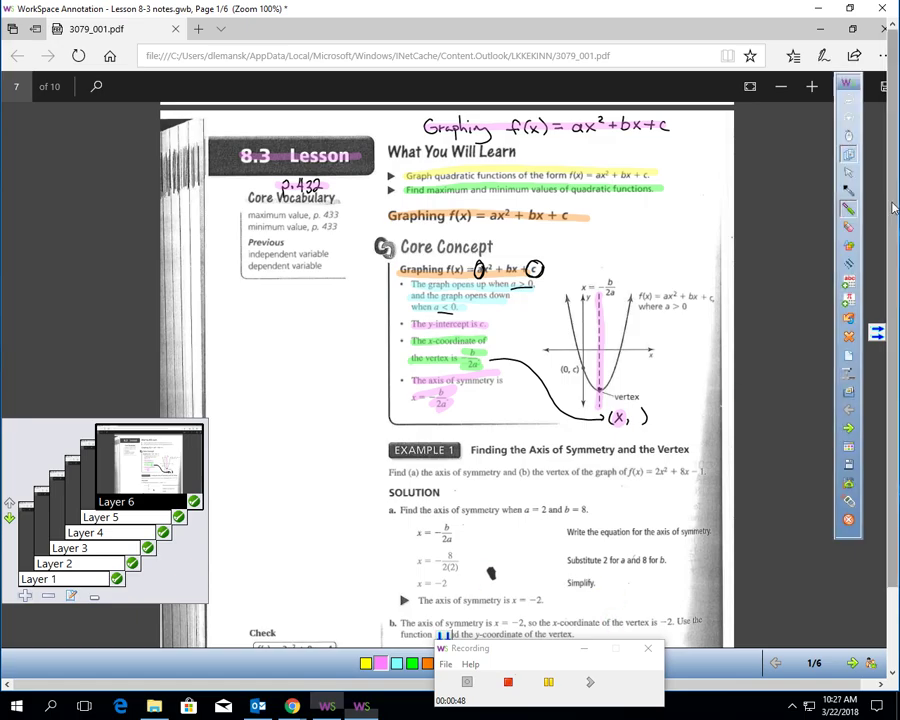
# Scroll to Example 1 on page 2 and show Layer 2's coefficients a = 2, b = 8, c = −1
pyautogui.scroll(-3, 893, 207)
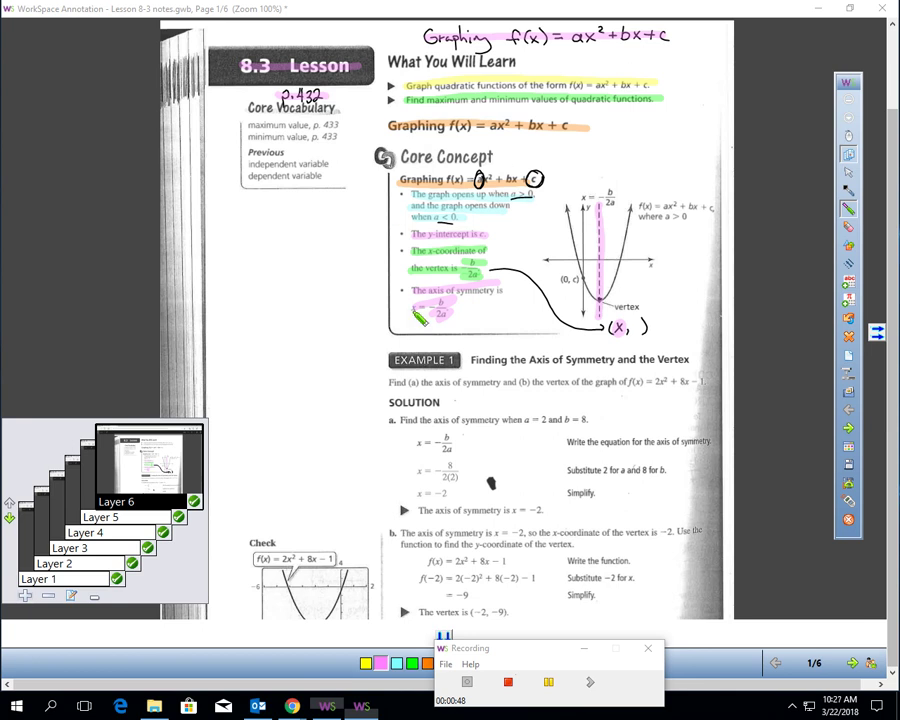
pyautogui.scroll(-3, 600, 305)
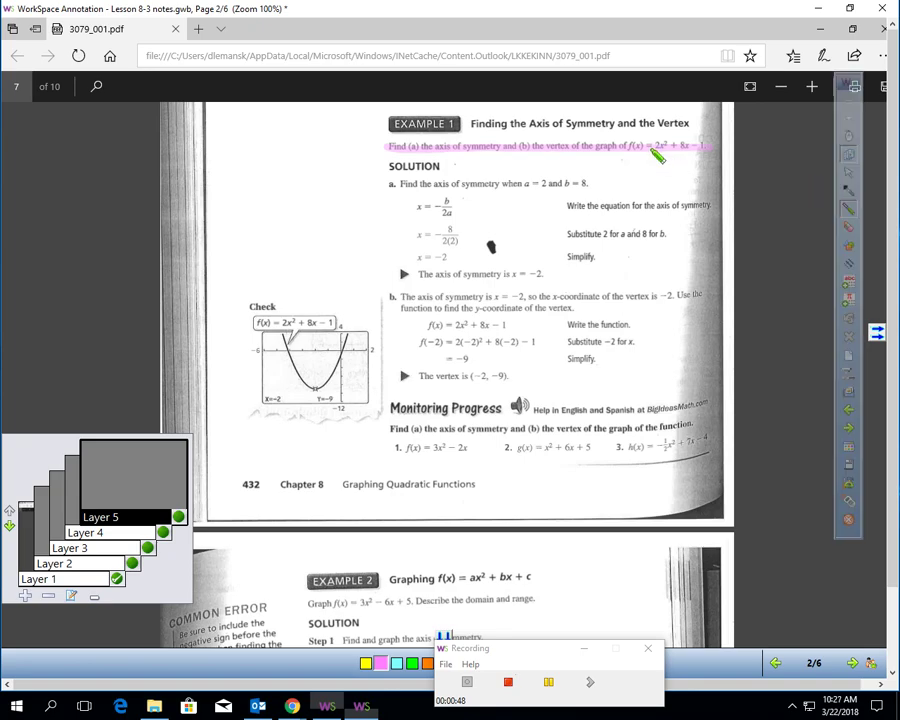
pyautogui.click(849, 190)
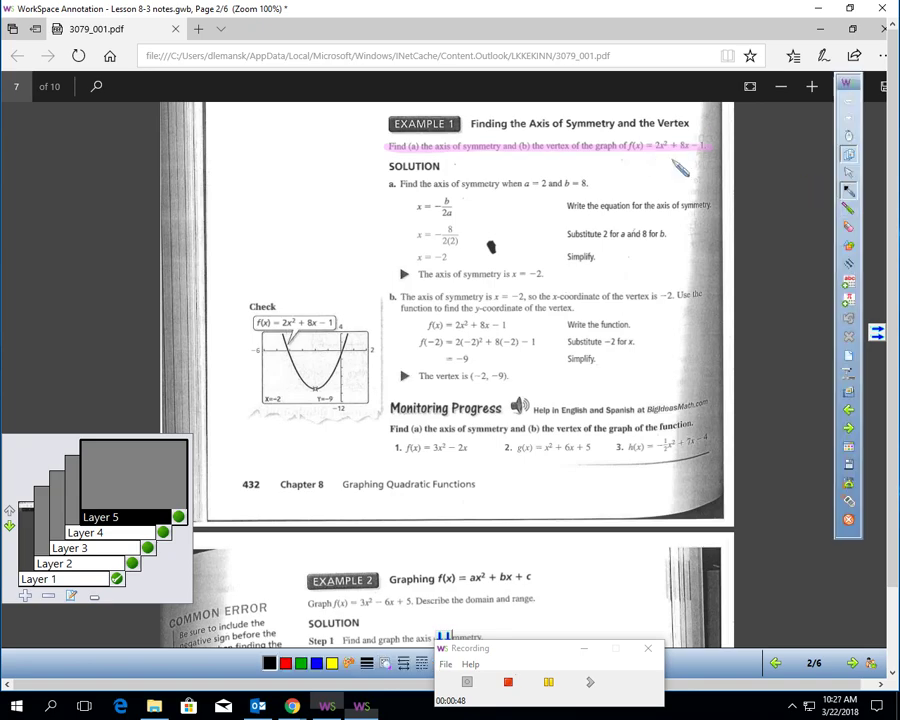
pyautogui.click(132, 564)
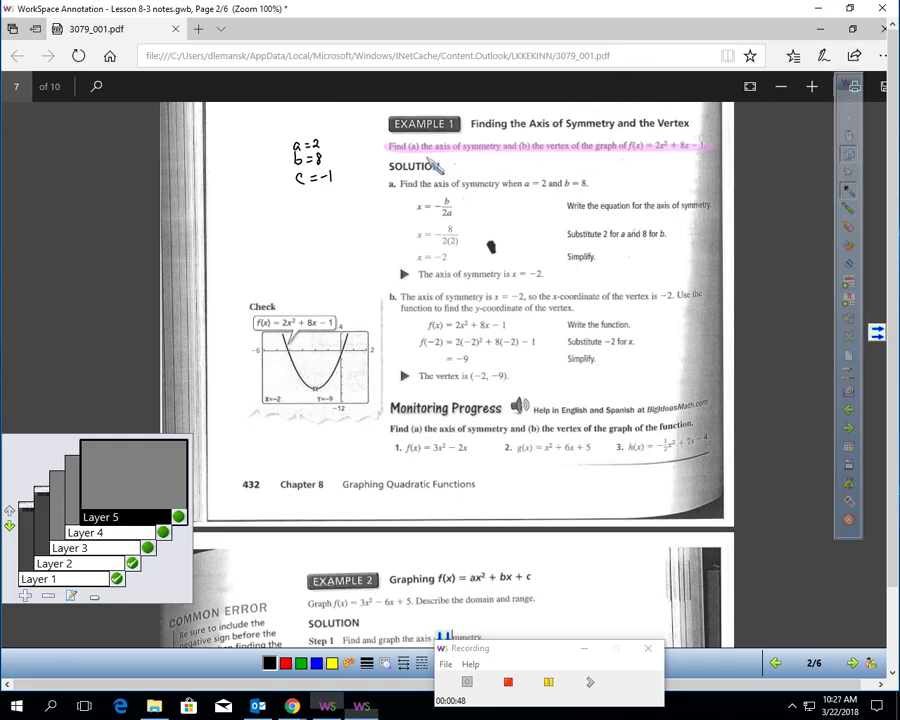
# Dismiss the layer warning, make Layer 2 active, and underline 'the axis of symmetry' in the prompt
pyautogui.click(459, 294)
pyautogui.click(478, 379)
pyautogui.click(100, 578)
pyautogui.click(100, 563)
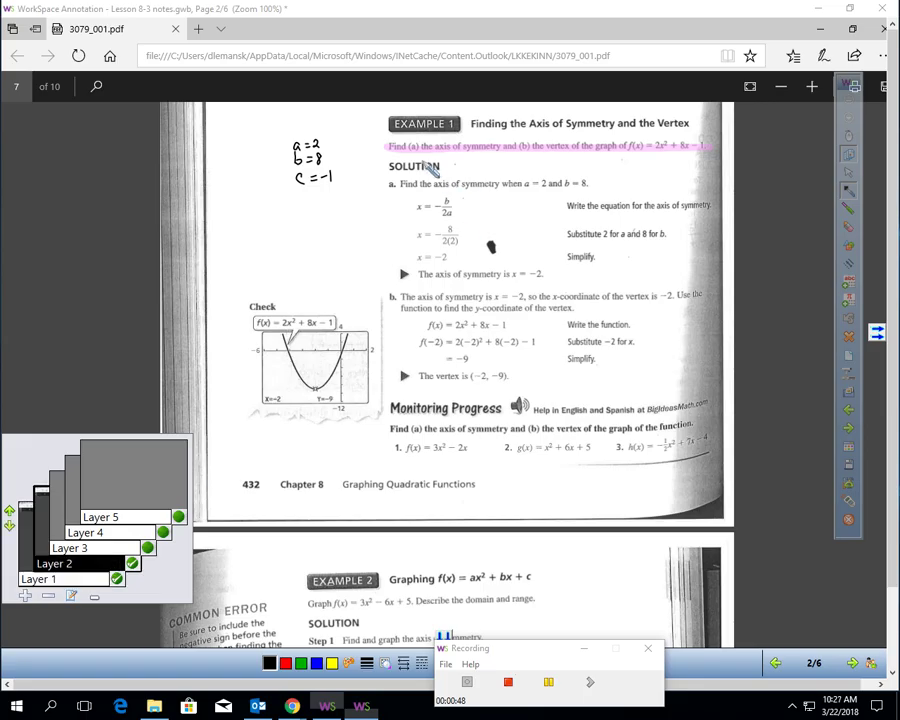
pyautogui.moveTo(421, 151); pyautogui.dragTo(525, 150)
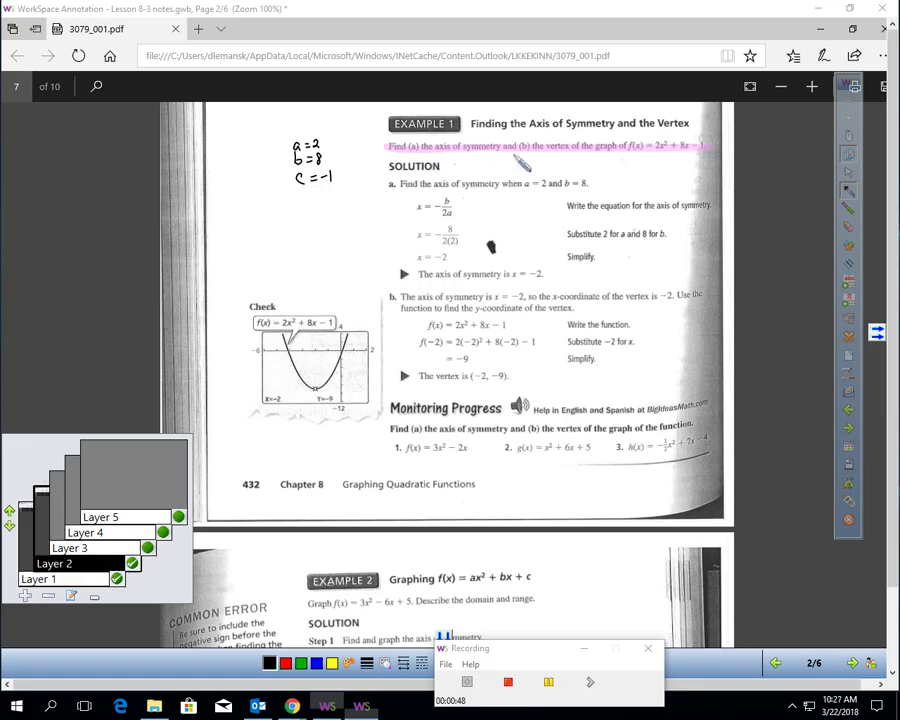
# Write 'up' beside a = 2 and box c = −1 together with (0, −1)
pyautogui.click(321, 141)
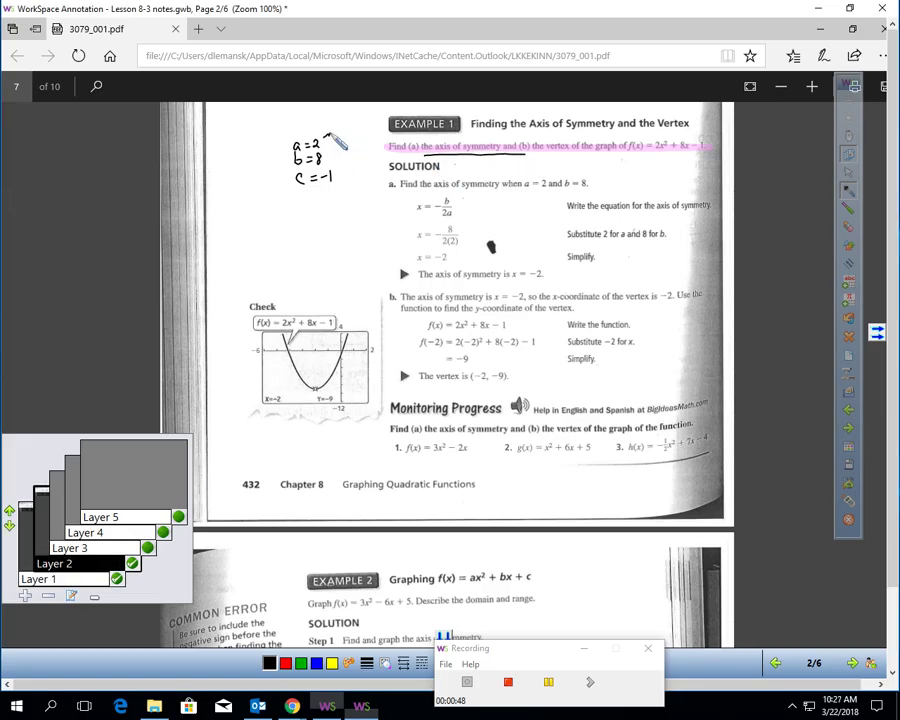
pyautogui.moveTo(322, 141); pyautogui.dragTo(350, 131)
pyautogui.moveTo(317, 205)
pyautogui.mouseDown()
pyautogui.moveTo(327, 187)
pyautogui.moveTo(313, 224)
pyautogui.moveTo(337, 213)
pyautogui.moveTo(348, 222)
pyautogui.mouseUp()
pyautogui.moveTo(297, 172)
pyautogui.mouseDown()
pyautogui.moveTo(295, 226)
pyautogui.moveTo(308, 240)
pyautogui.moveTo(363, 230)
pyautogui.moveTo(344, 178)
pyautogui.moveTo(300, 172)
pyautogui.mouseUp()
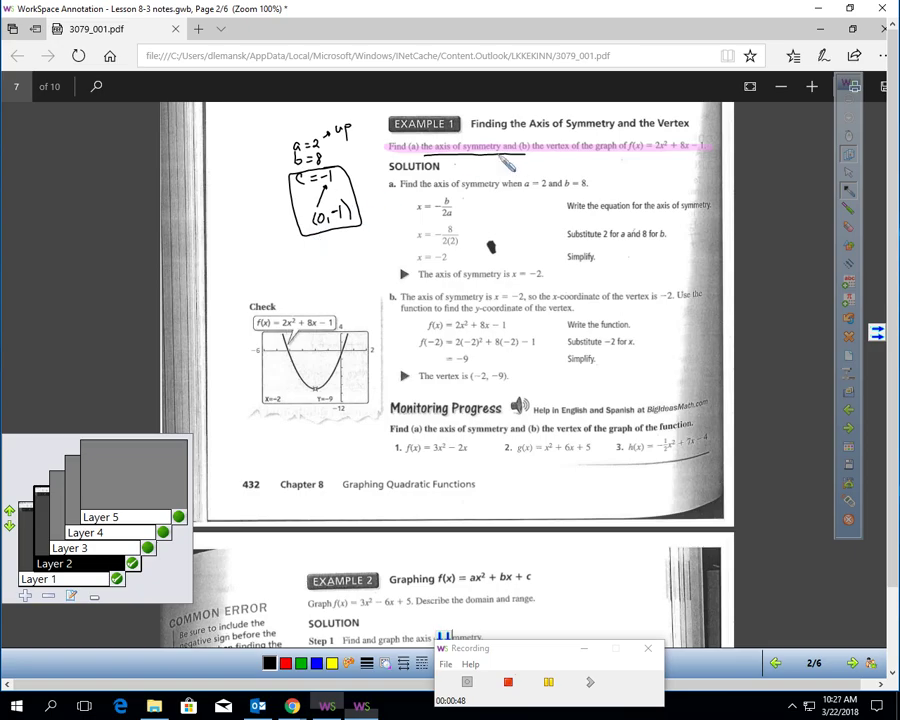
# Reveal the worked x = −b/2a = −8/4 = −2 calculation, finish b = 8 and c = −1, and circle −2
pyautogui.click(148, 549)
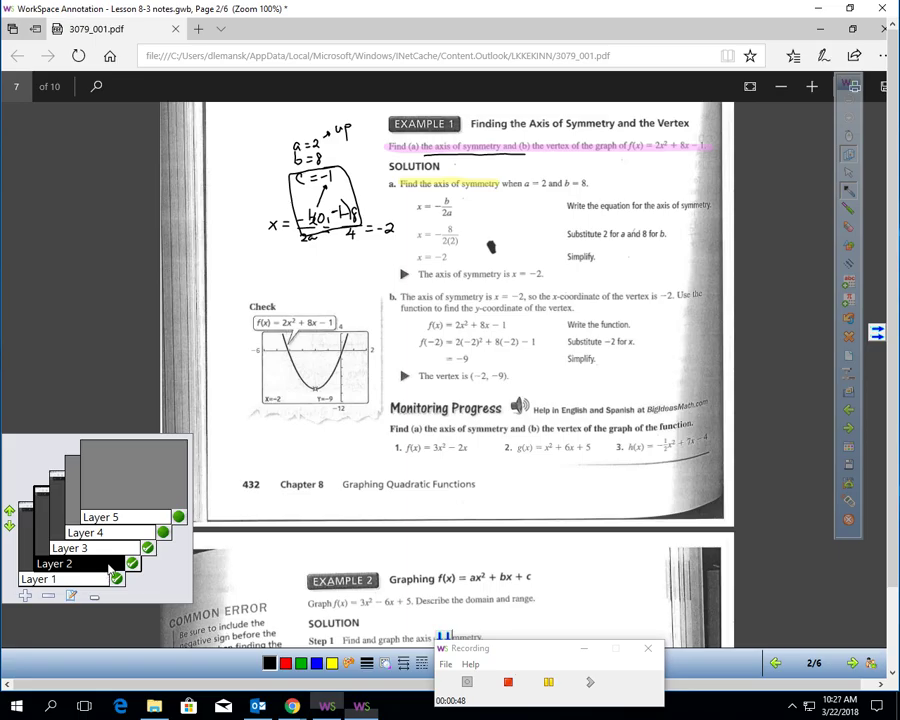
pyautogui.moveTo(330, 215)
pyautogui.mouseDown()
pyautogui.moveTo(305, 182)
pyautogui.moveTo(315, 257)
pyautogui.mouseUp()
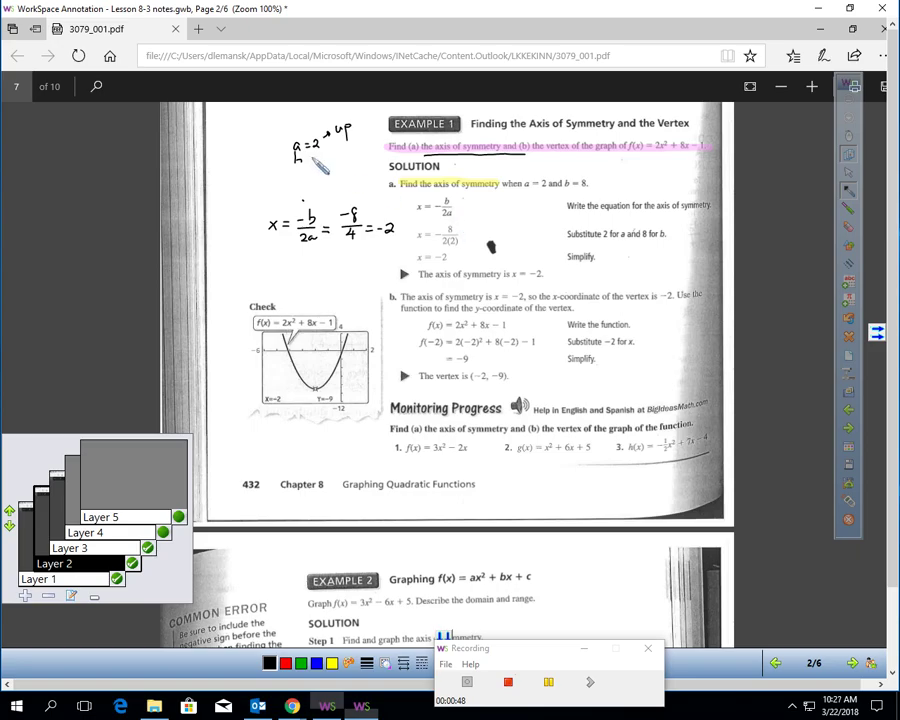
pyautogui.moveTo(304, 151)
pyautogui.mouseDown()
pyautogui.moveTo(319, 147)
pyautogui.moveTo(298, 177)
pyautogui.moveTo(315, 170)
pyautogui.mouseUp()
pyautogui.moveTo(306, 174); pyautogui.dragTo(323, 172)
pyautogui.moveTo(327, 166)
pyautogui.mouseDown()
pyautogui.moveTo(327, 178)
pyautogui.moveTo(347, 182)
pyautogui.mouseUp()
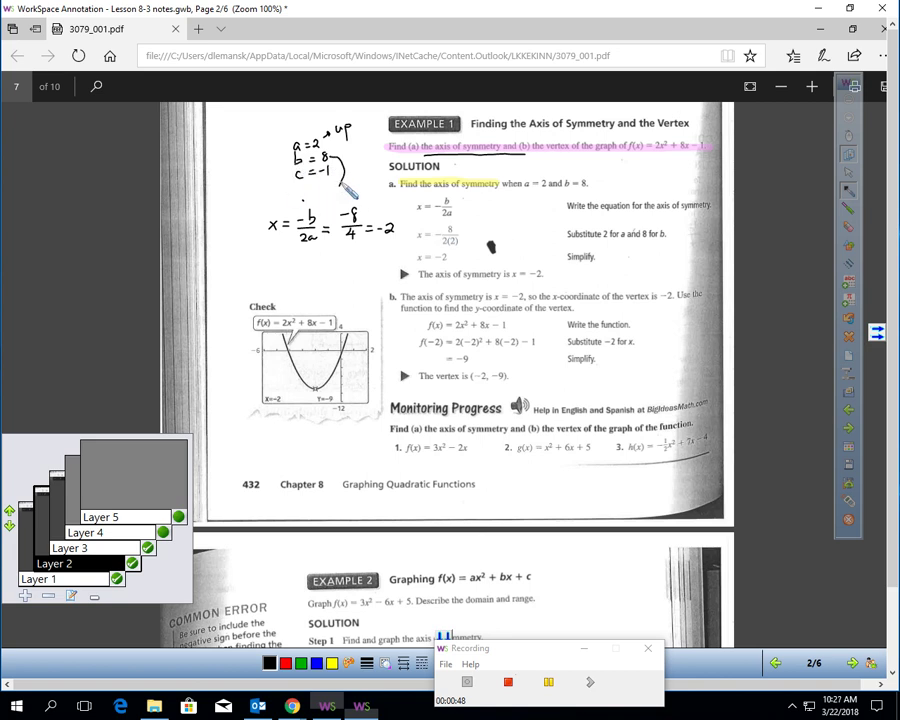
pyautogui.moveTo(354, 134)
pyautogui.mouseDown()
pyautogui.moveTo(356, 200)
pyautogui.moveTo(329, 222)
pyautogui.mouseUp()
pyautogui.moveTo(306, 236); pyautogui.dragTo(318, 240)
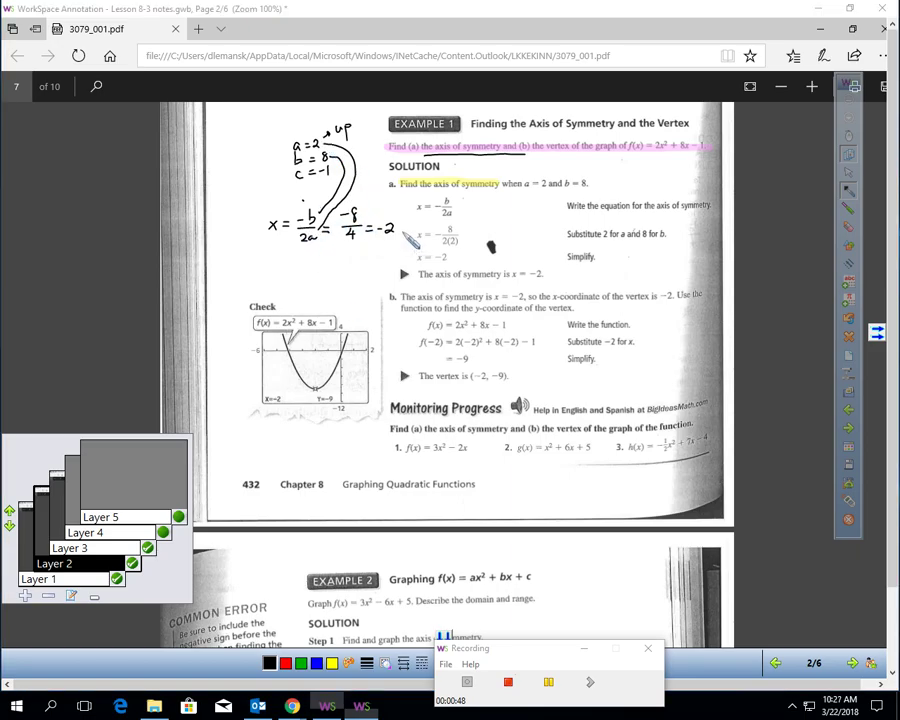
pyautogui.moveTo(395, 222)
pyautogui.mouseDown()
pyautogui.moveTo(398, 240)
pyautogui.moveTo(484, 287)
pyautogui.moveTo(543, 285)
pyautogui.mouseUp()
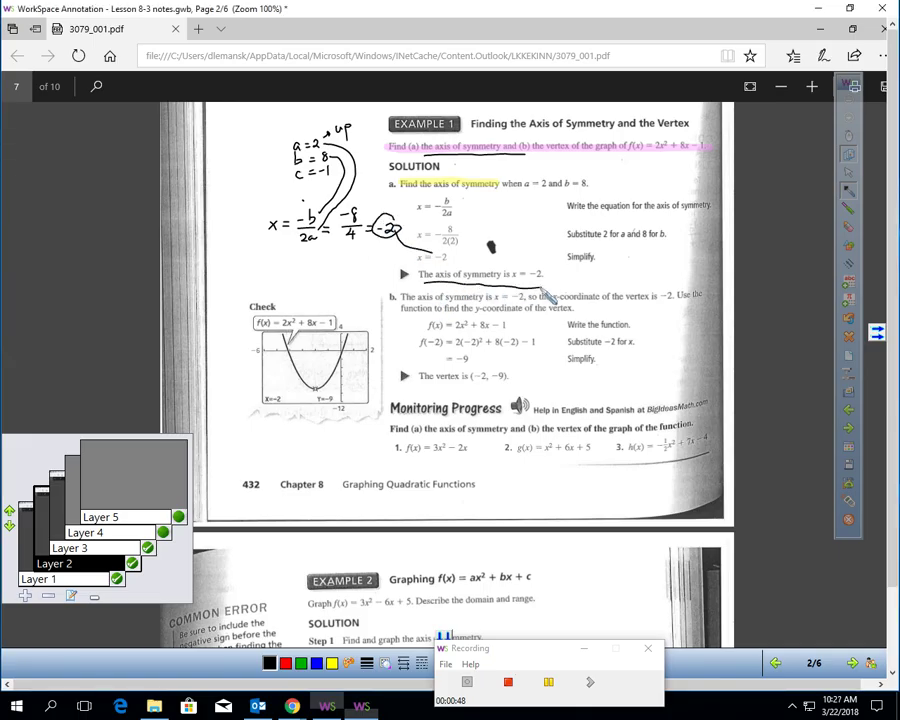
# Sketch coordinate axes beside the a, b, c values with a dashed axis-of-symmetry line
pyautogui.moveTo(226, 125); pyautogui.dragTo(226, 200)
pyautogui.moveTo(200, 160); pyautogui.dragTo(275, 160)
pyautogui.moveTo(211, 128); pyautogui.dragTo(211, 208)
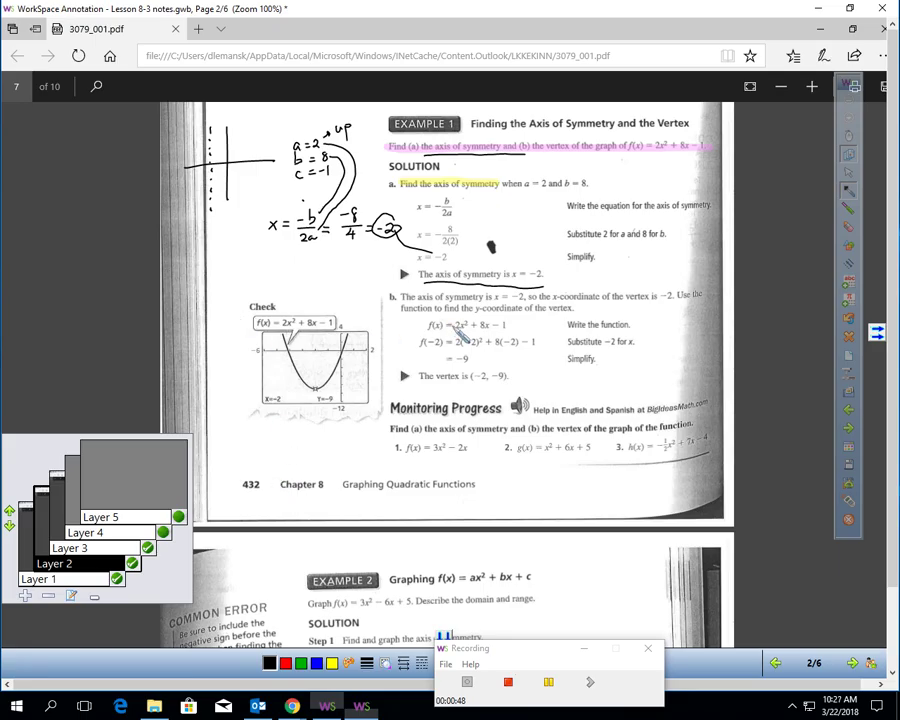
# Reveal part b's green highlights, write the partial vertex (−2, ), and ink over the circled −2
pyautogui.click(163, 533)
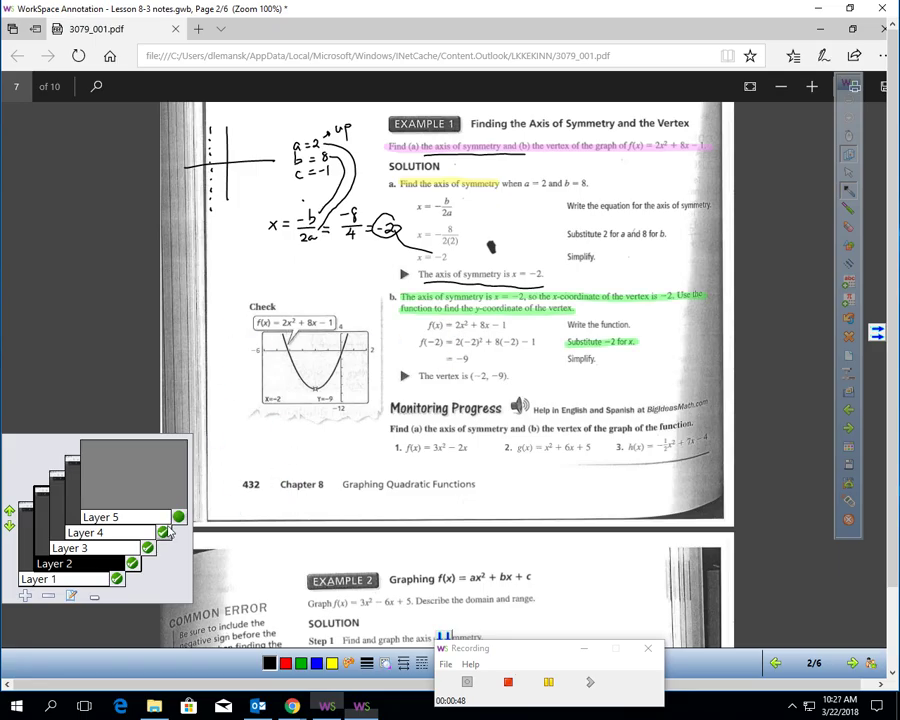
pyautogui.moveTo(598, 271); pyautogui.dragTo(595, 290)
pyautogui.moveTo(602, 281); pyautogui.dragTo(644, 291)
pyautogui.moveTo(376, 226); pyautogui.dragTo(394, 234)
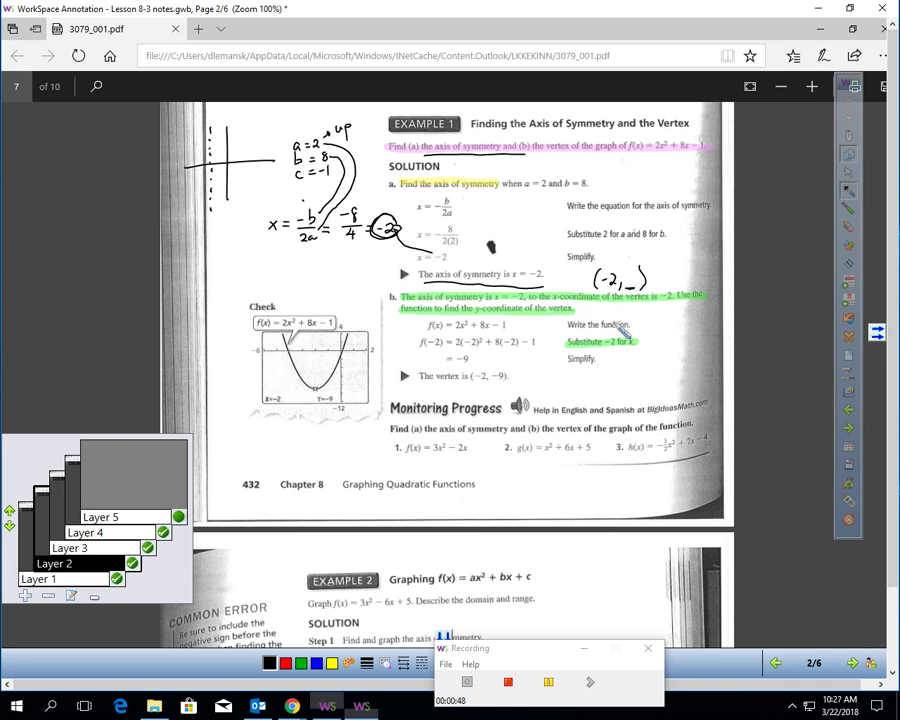
pyautogui.moveTo(376, 238)
pyautogui.mouseDown()
pyautogui.moveTo(383, 232)
pyautogui.moveTo(390, 246)
pyautogui.mouseUp()
# Circle the substitution lines and the vertex (−2, −9), and show the You try arrow
pyautogui.moveTo(425, 318)
pyautogui.mouseDown()
pyautogui.moveTo(426, 351)
pyautogui.moveTo(543, 345)
pyautogui.moveTo(505, 317)
pyautogui.moveTo(428, 319)
pyautogui.mouseUp()
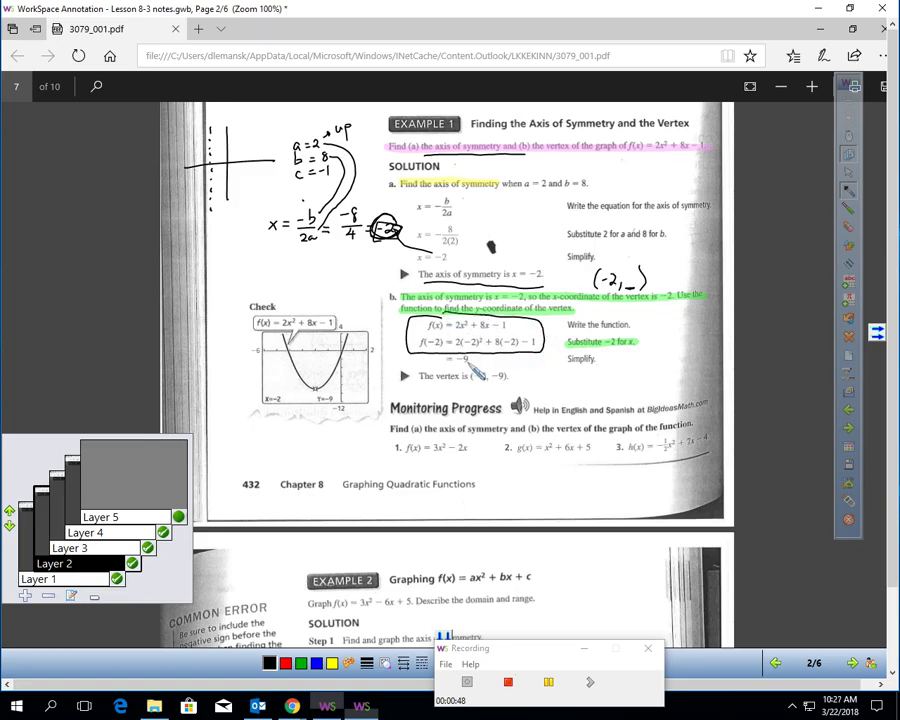
pyautogui.moveTo(478, 370)
pyautogui.mouseDown()
pyautogui.moveTo(529, 385)
pyautogui.moveTo(516, 368)
pyautogui.moveTo(463, 372)
pyautogui.mouseUp()
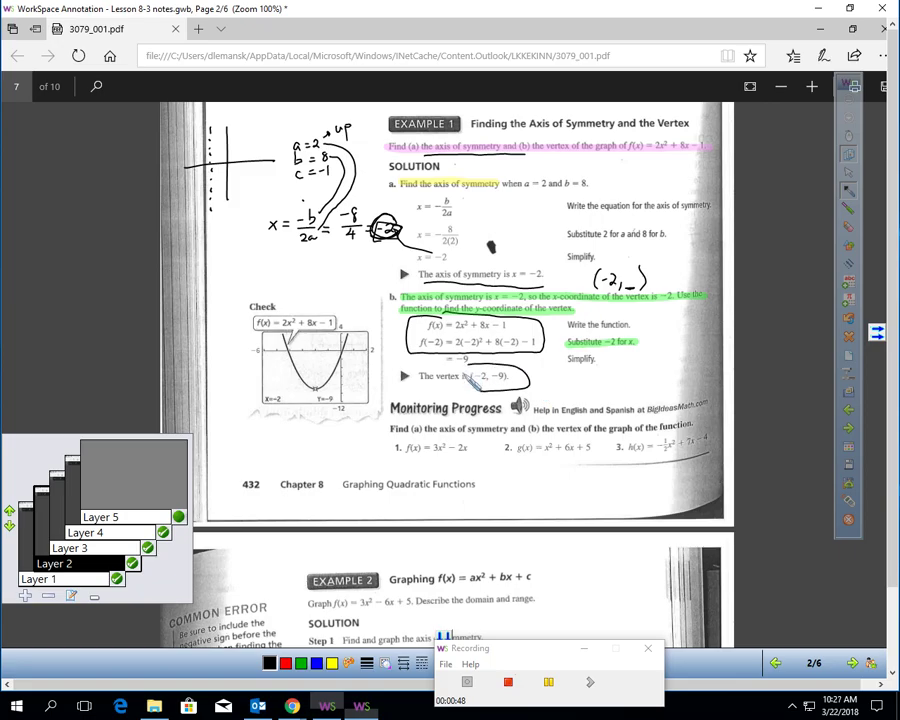
pyautogui.click(184, 516)
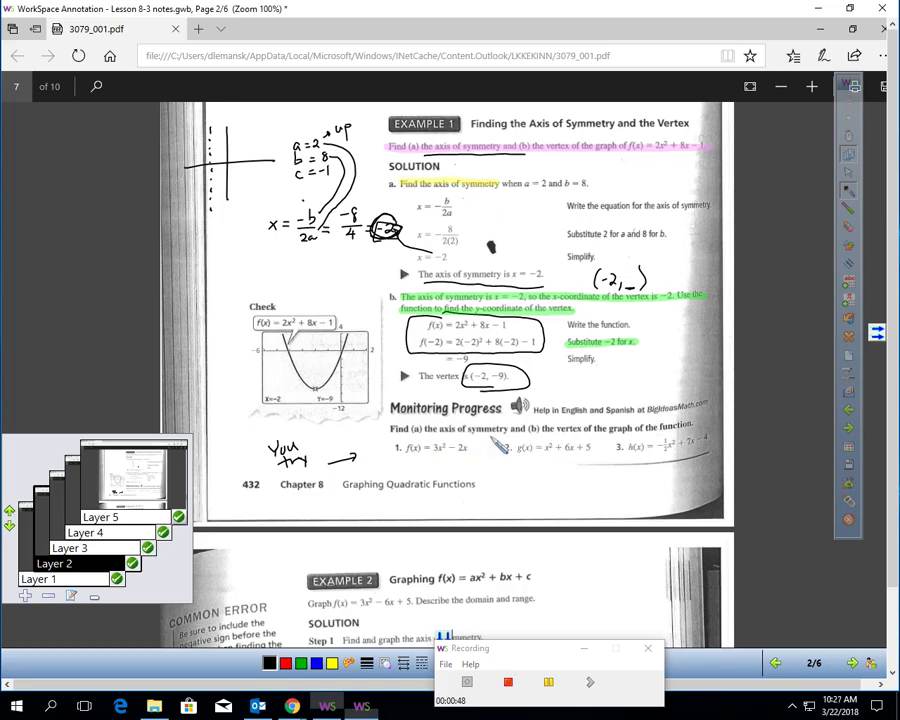
# Resume recording and circle the axis and vertex answers for practice problems 1, 2 and 3
pyautogui.click(548, 684)
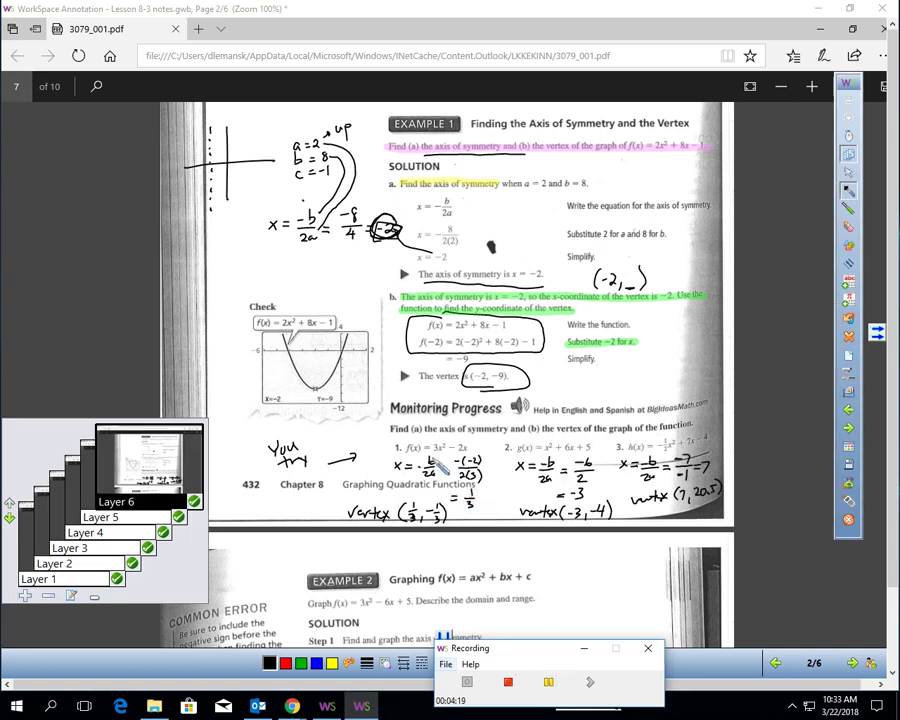
pyautogui.moveTo(430, 460)
pyautogui.mouseDown()
pyautogui.moveTo(395, 482)
pyautogui.moveTo(440, 493)
pyautogui.moveTo(496, 470)
pyautogui.moveTo(405, 453)
pyautogui.mouseUp()
pyautogui.moveTo(430, 505)
pyautogui.mouseDown()
pyautogui.moveTo(428, 543)
pyautogui.moveTo(424, 504)
pyautogui.mouseUp()
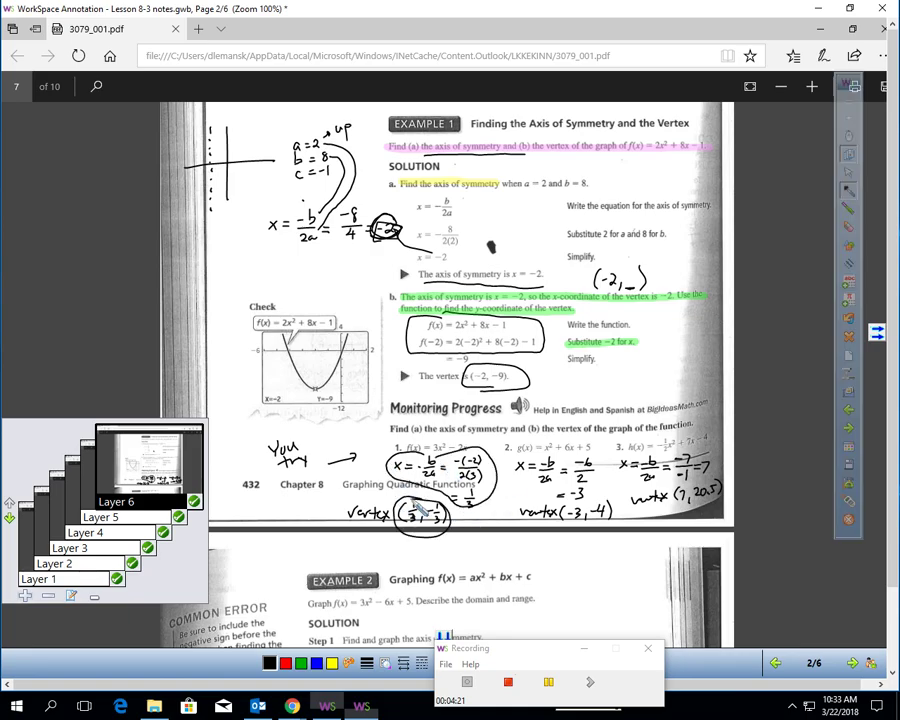
pyautogui.moveTo(577, 461)
pyautogui.mouseDown()
pyautogui.moveTo(590, 486)
pyautogui.moveTo(558, 498)
pyautogui.moveTo(599, 498)
pyautogui.moveTo(565, 503)
pyautogui.moveTo(557, 518)
pyautogui.moveTo(580, 528)
pyautogui.moveTo(616, 508)
pyautogui.mouseUp()
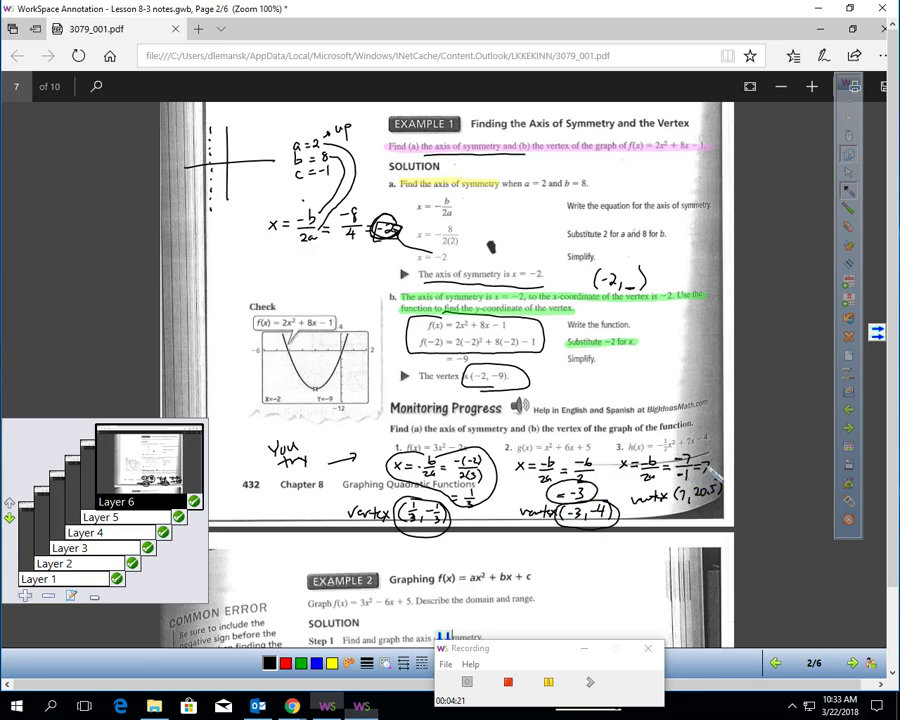
pyautogui.moveTo(713, 466)
pyautogui.mouseDown()
pyautogui.moveTo(655, 498)
pyautogui.moveTo(638, 504)
pyautogui.moveTo(642, 519)
pyautogui.moveTo(633, 516)
pyautogui.moveTo(722, 482)
pyautogui.mouseUp()
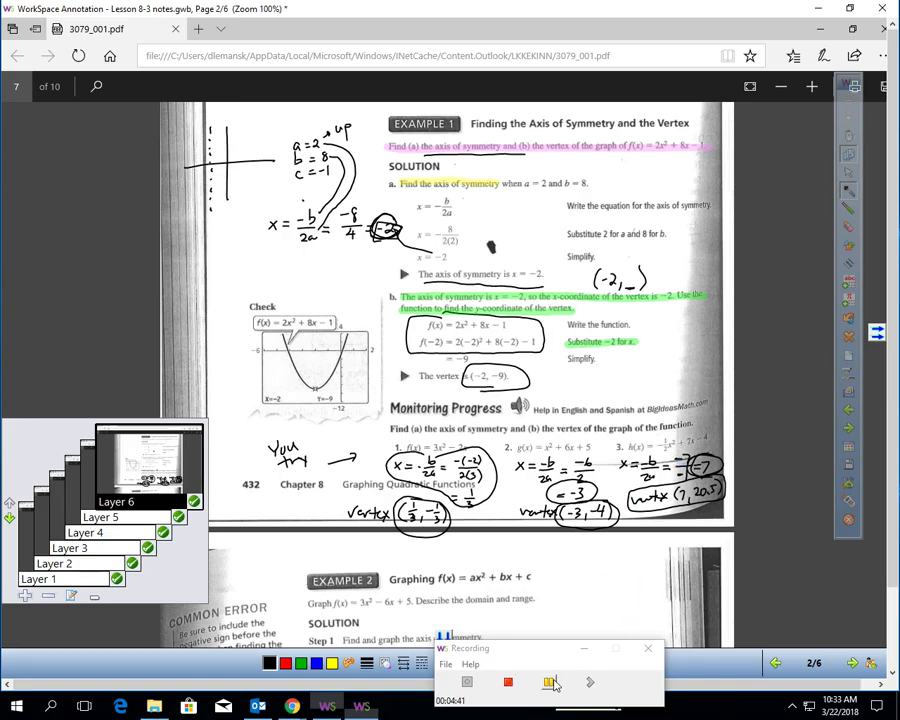
pyautogui.press('pagedown')
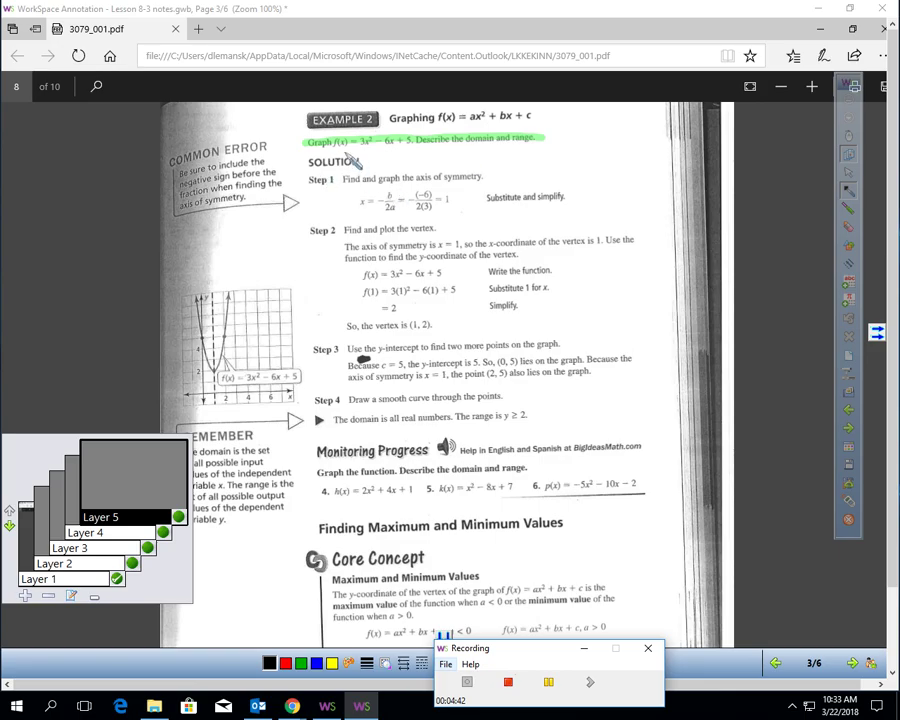
# On the Example 2 page, dismiss the layer warning and set Layer 1 as the drawing layer
pyautogui.click(385, 196)
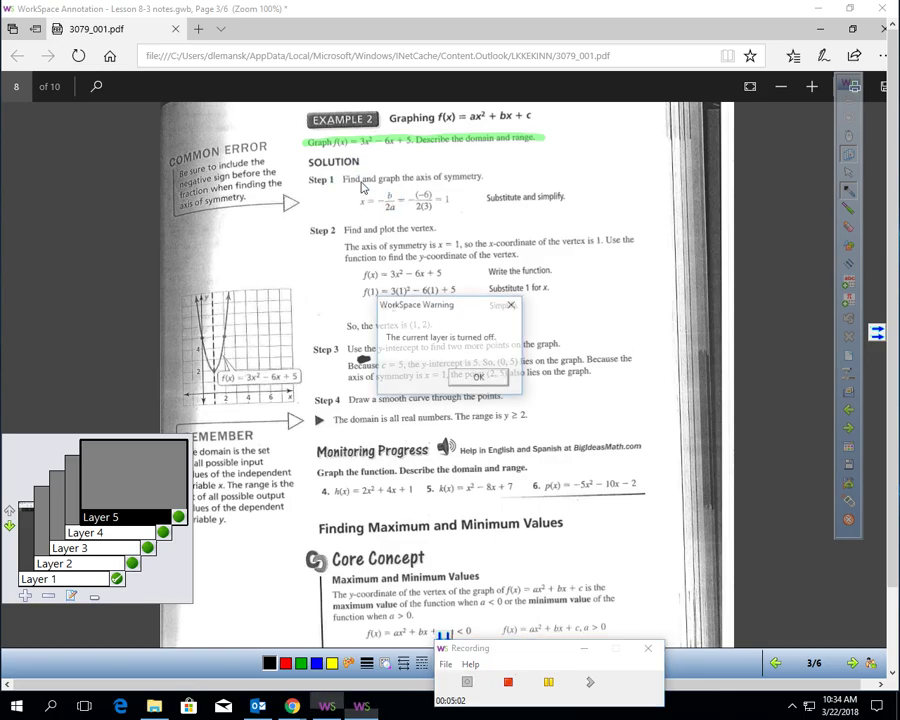
pyautogui.click(474, 379)
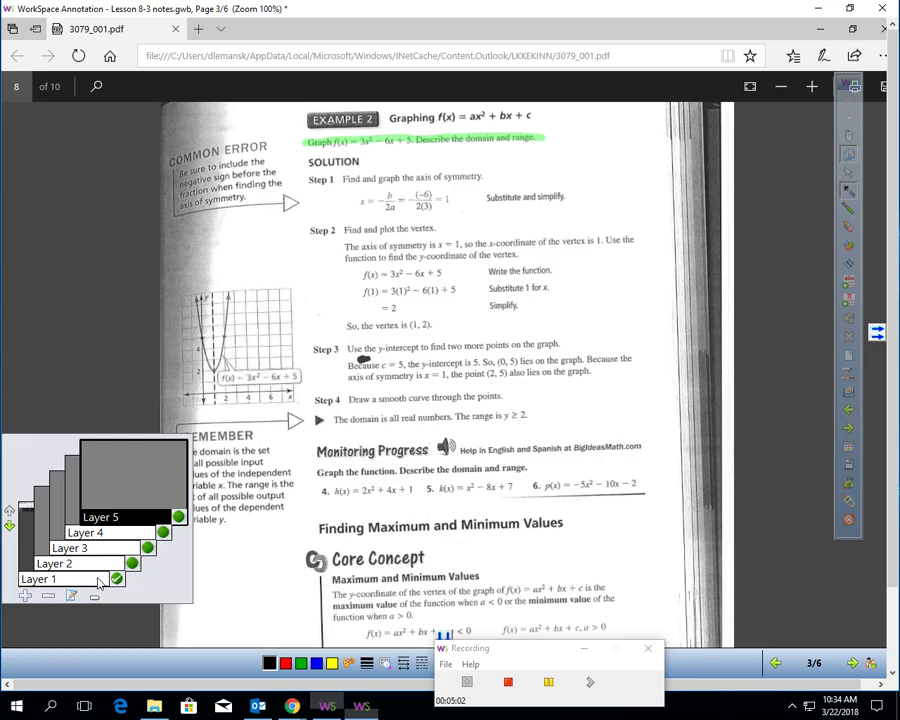
pyautogui.click(98, 580)
# Show Layer 2's orange Common Error highlights and circle −b/2a and the axis value 1
pyautogui.click(133, 564)
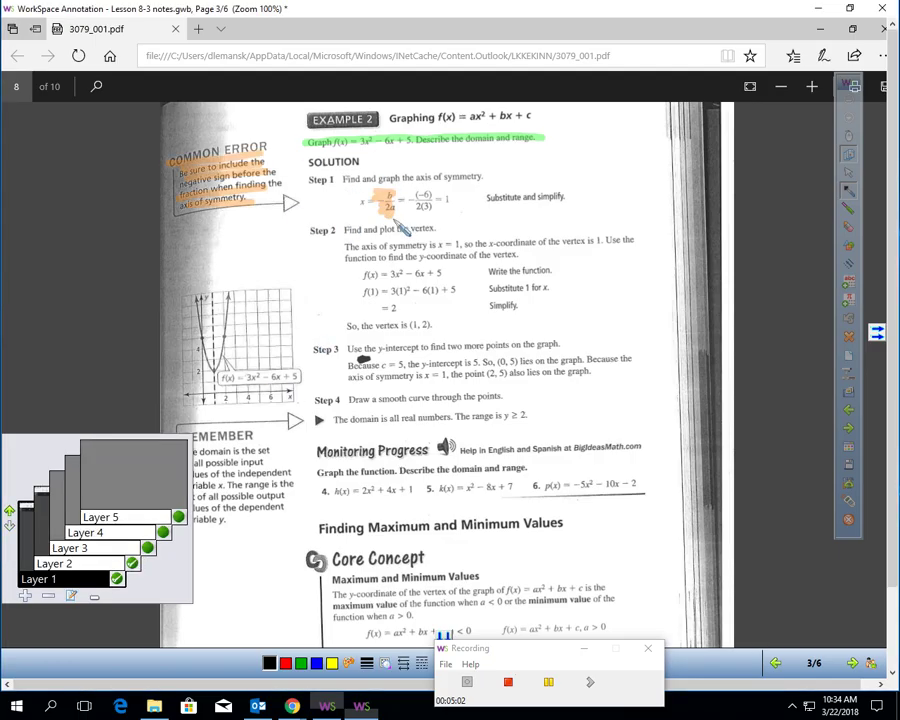
pyautogui.moveTo(396, 192)
pyautogui.mouseDown()
pyautogui.moveTo(358, 196)
pyautogui.moveTo(385, 226)
pyautogui.moveTo(398, 205)
pyautogui.moveTo(380, 210)
pyautogui.mouseUp()
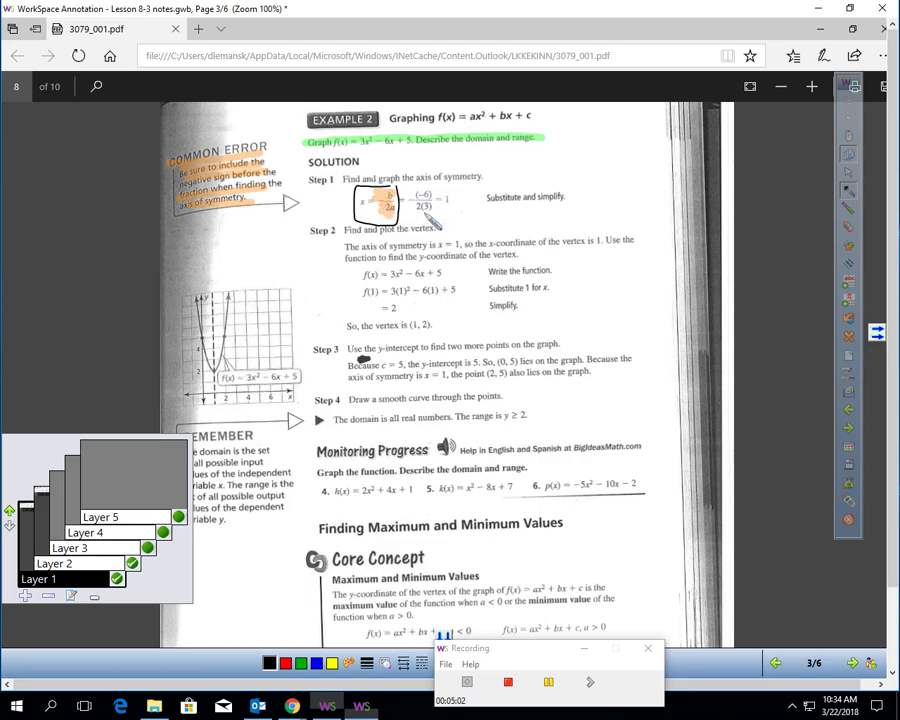
pyautogui.moveTo(447, 198); pyautogui.dragTo(442, 189)
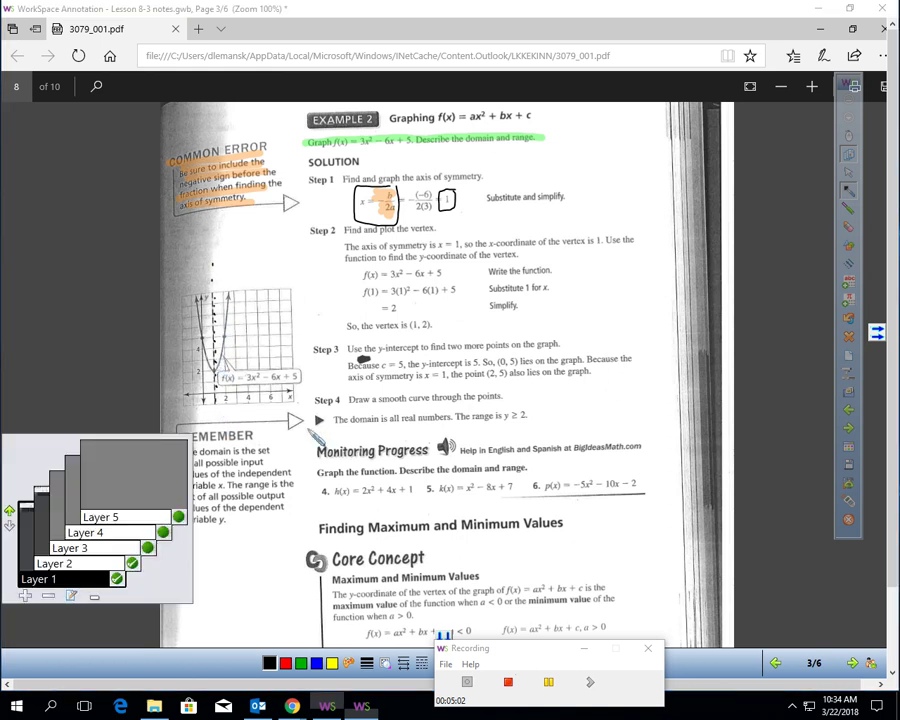
# Link the 1 to the substitution line and vertex (1, 2), circle +5, and sketch the parabola
pyautogui.moveTo(446, 212)
pyautogui.mouseDown()
pyautogui.moveTo(444, 244)
pyautogui.moveTo(400, 298)
pyautogui.mouseUp()
pyautogui.moveTo(450, 212)
pyautogui.mouseDown()
pyautogui.moveTo(440, 296)
pyautogui.moveTo(410, 324)
pyautogui.moveTo(385, 306)
pyautogui.moveTo(404, 303)
pyautogui.moveTo(434, 333)
pyautogui.mouseUp()
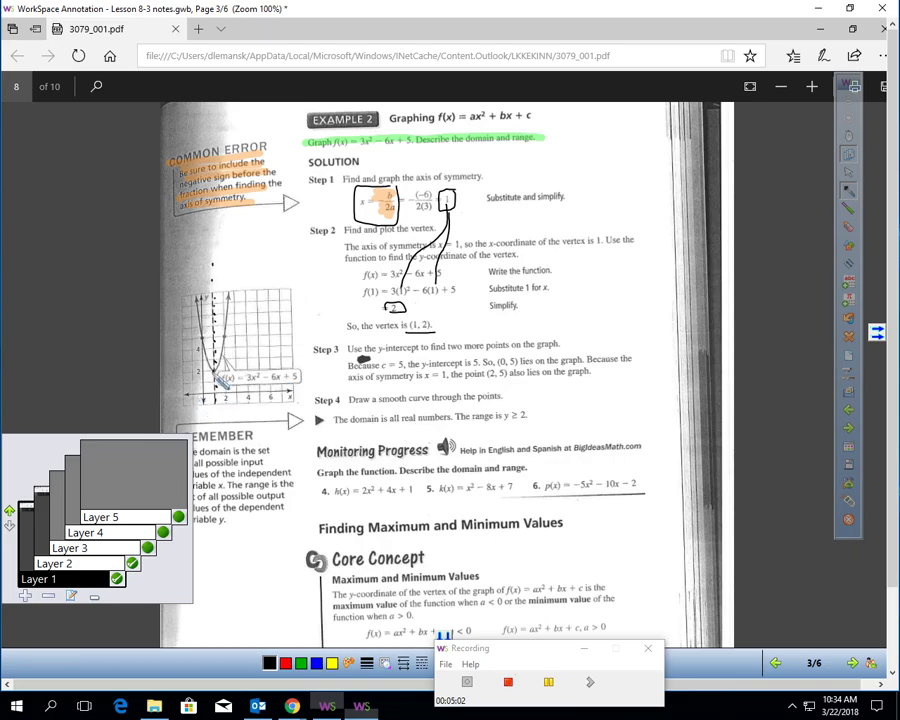
pyautogui.moveTo(418, 133)
pyautogui.mouseDown()
pyautogui.moveTo(251, 311)
pyautogui.moveTo(254, 331)
pyautogui.moveTo(214, 340)
pyautogui.mouseUp()
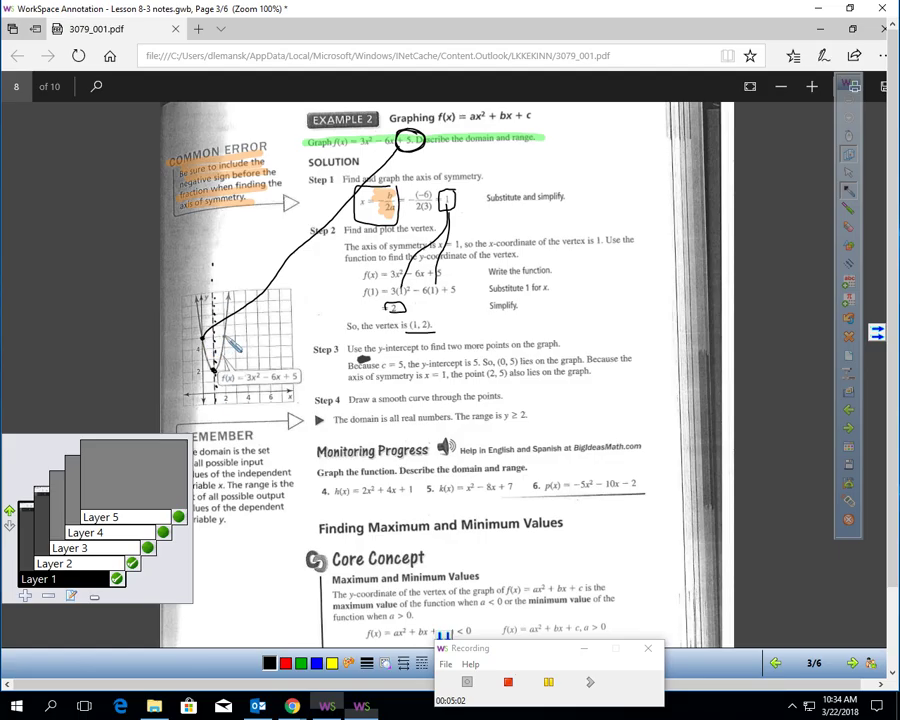
pyautogui.moveTo(205, 305)
pyautogui.mouseDown()
pyautogui.moveTo(216, 372)
pyautogui.moveTo(235, 341)
pyautogui.moveTo(237, 294)
pyautogui.mouseUp()
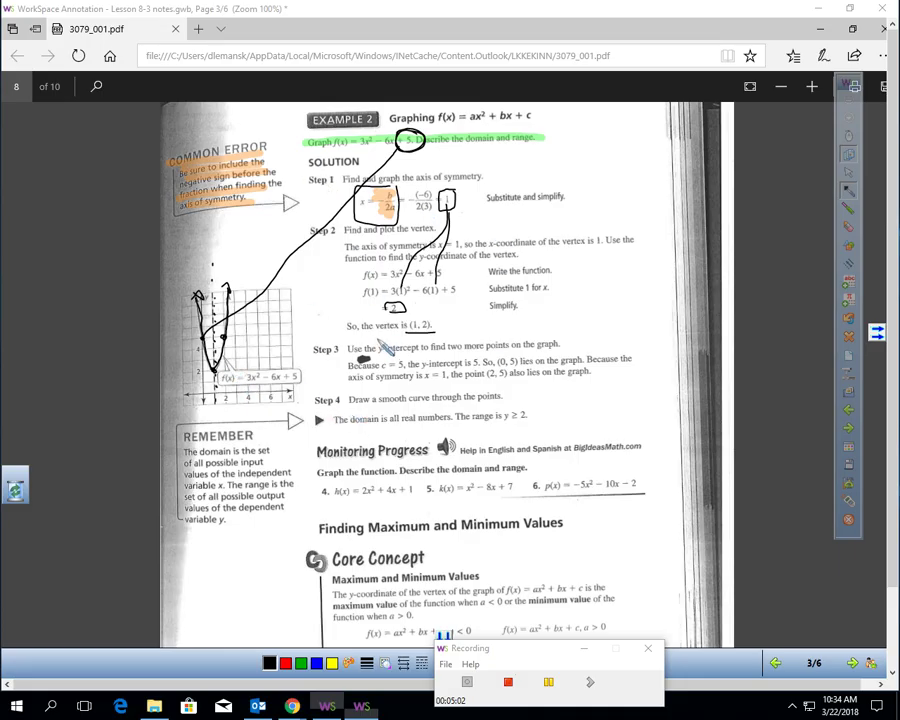
# In black ink, underline the domain and range prompt, label the graph, and box the all-real-numbers domain
pyautogui.moveTo(460, 149)
pyautogui.mouseDown()
pyautogui.moveTo(535, 150)
pyautogui.moveTo(495, 128)
pyautogui.moveTo(420, 135)
pyautogui.moveTo(423, 150)
pyautogui.mouseUp()
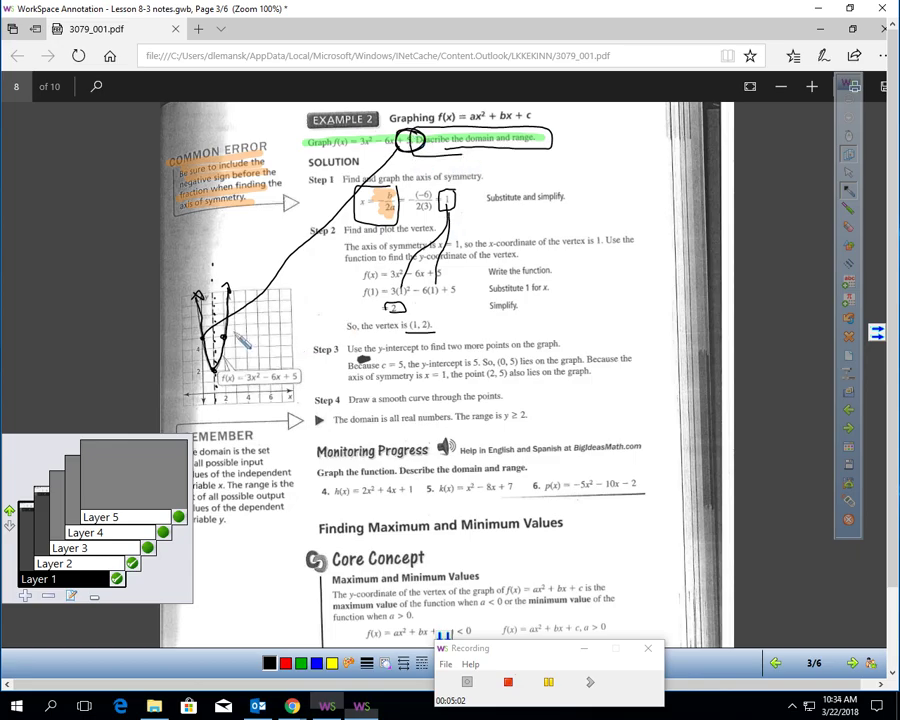
pyautogui.moveTo(236, 262)
pyautogui.mouseDown()
pyautogui.moveTo(238, 252)
pyautogui.moveTo(252, 257)
pyautogui.mouseUp()
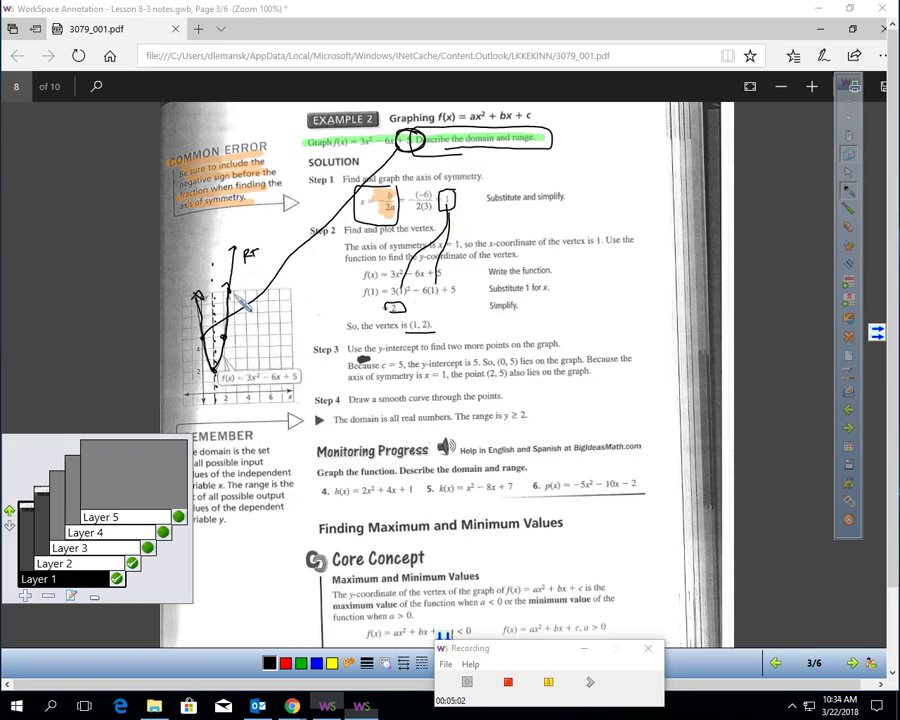
pyautogui.moveTo(168, 261); pyautogui.dragTo(180, 272)
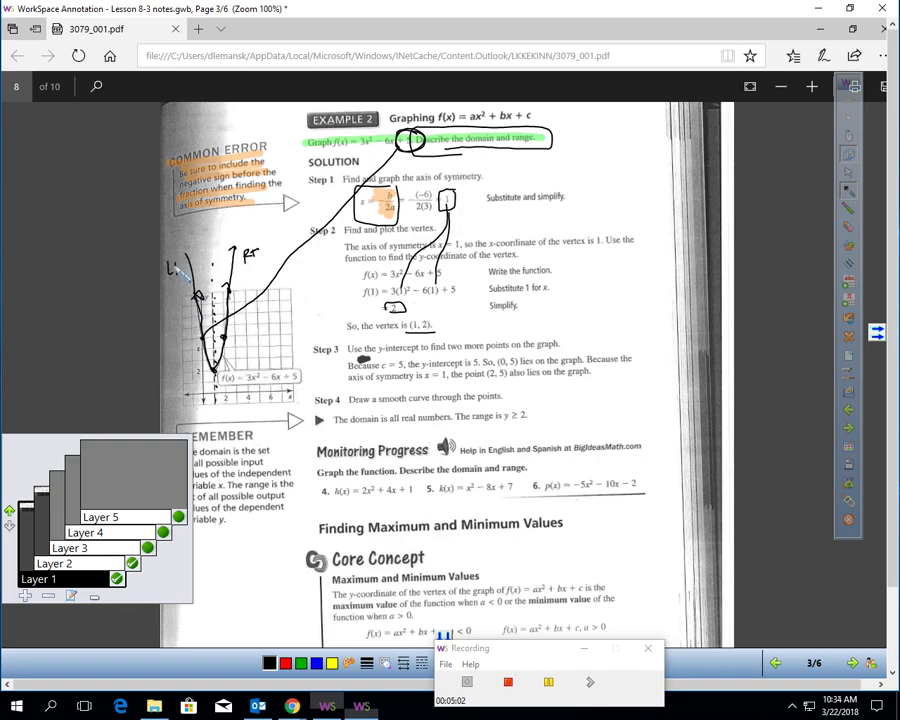
pyautogui.moveTo(160, 394); pyautogui.dragTo(302, 392)
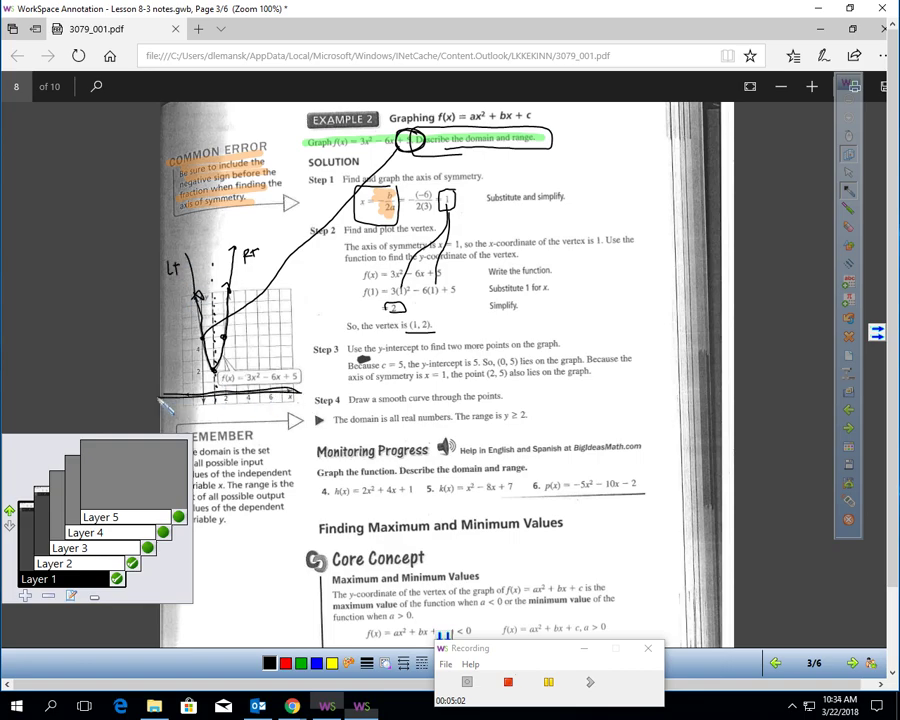
pyautogui.moveTo(345, 432)
pyautogui.mouseDown()
pyautogui.moveTo(445, 432)
pyautogui.moveTo(455, 408)
pyautogui.moveTo(338, 414)
pyautogui.moveTo(340, 432)
pyautogui.mouseUp()
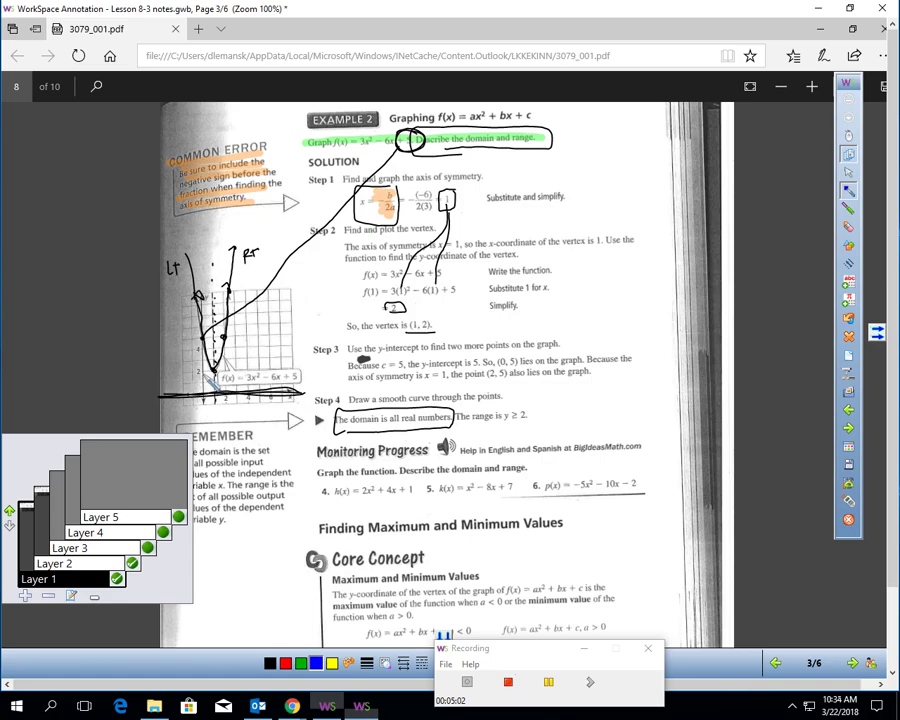
# Trace the graph's x-axis and box the range y ≥ 2 in blue, then show Step 2's green highlights
pyautogui.moveTo(174, 371)
pyautogui.mouseDown()
pyautogui.moveTo(275, 368)
pyautogui.moveTo(226, 300)
pyautogui.moveTo(236, 345)
pyautogui.moveTo(232, 305)
pyautogui.moveTo(245, 318)
pyautogui.mouseUp()
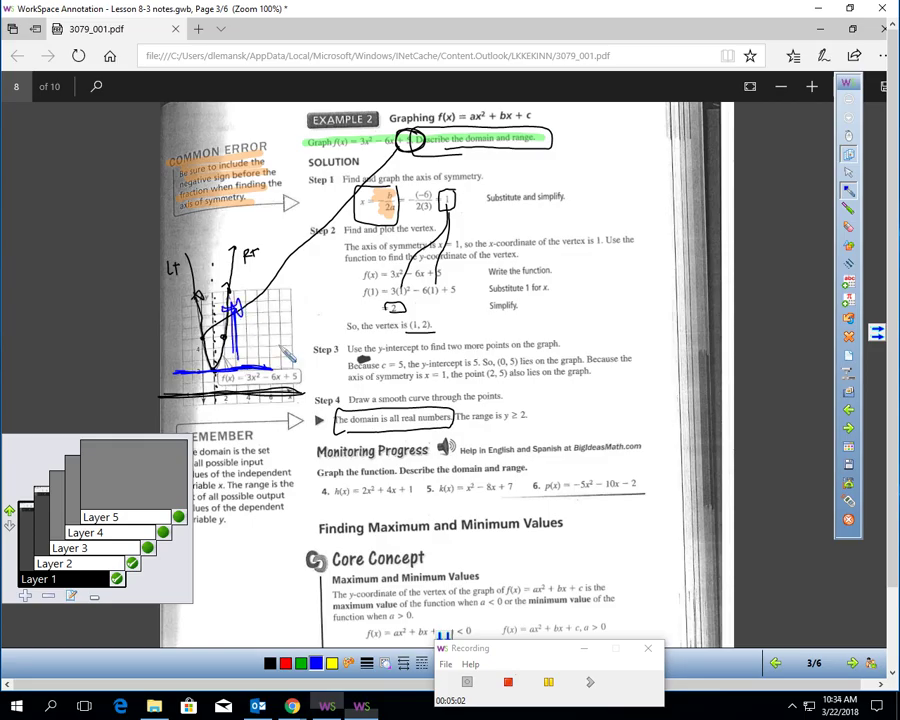
pyautogui.moveTo(466, 426)
pyautogui.mouseDown()
pyautogui.moveTo(513, 425)
pyautogui.moveTo(541, 411)
pyautogui.moveTo(463, 411)
pyautogui.moveTo(481, 428)
pyautogui.mouseUp()
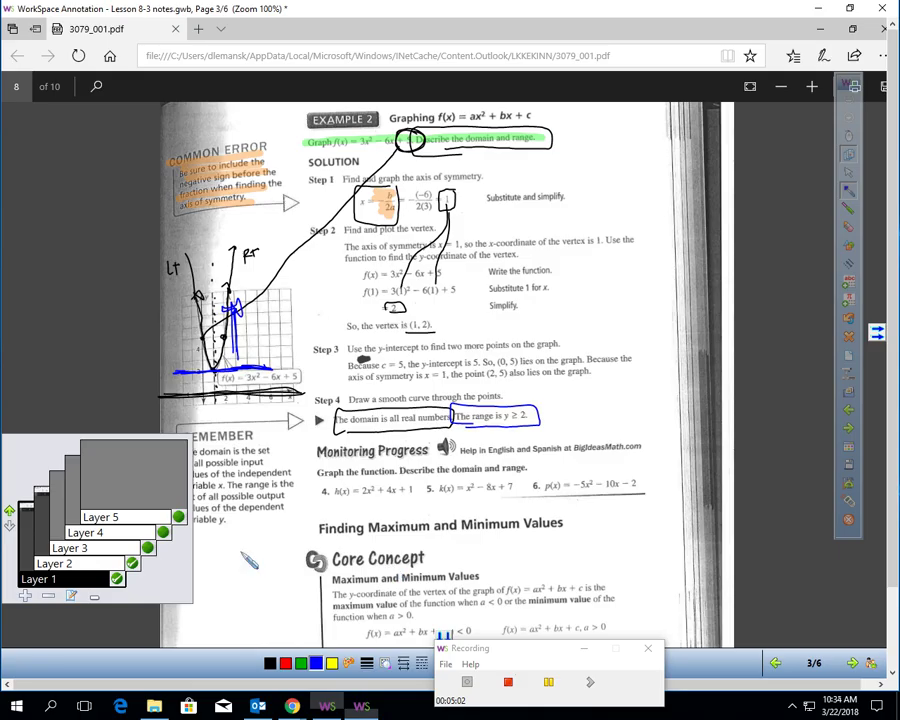
pyautogui.click(148, 548)
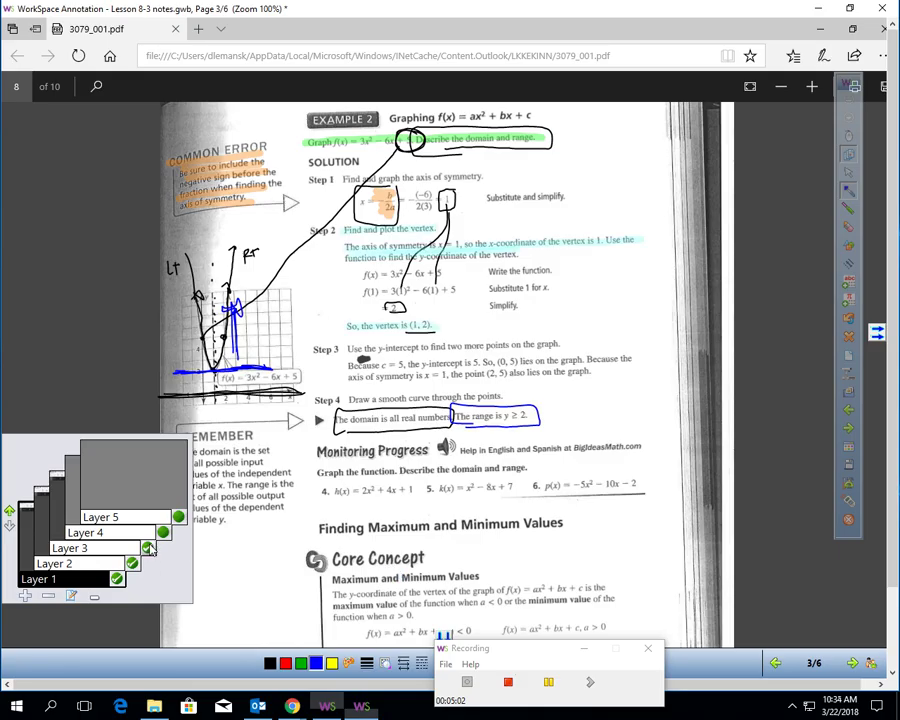
# Show Layer 4's green domain/range highlight and Layer 5's practice prompt assigning #4 and #6
pyautogui.click(164, 533)
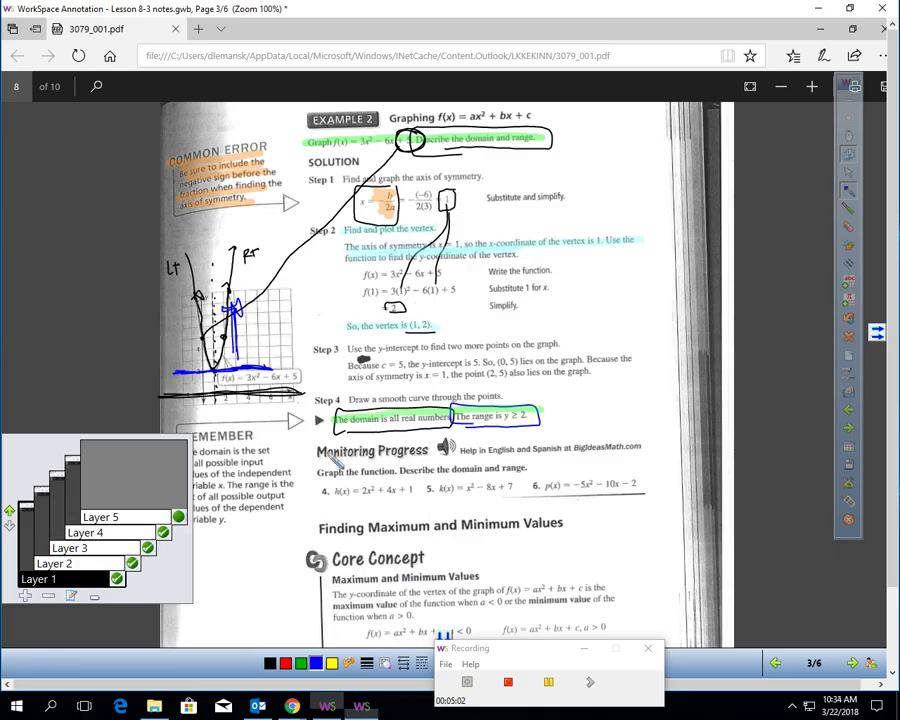
pyautogui.click(178, 518)
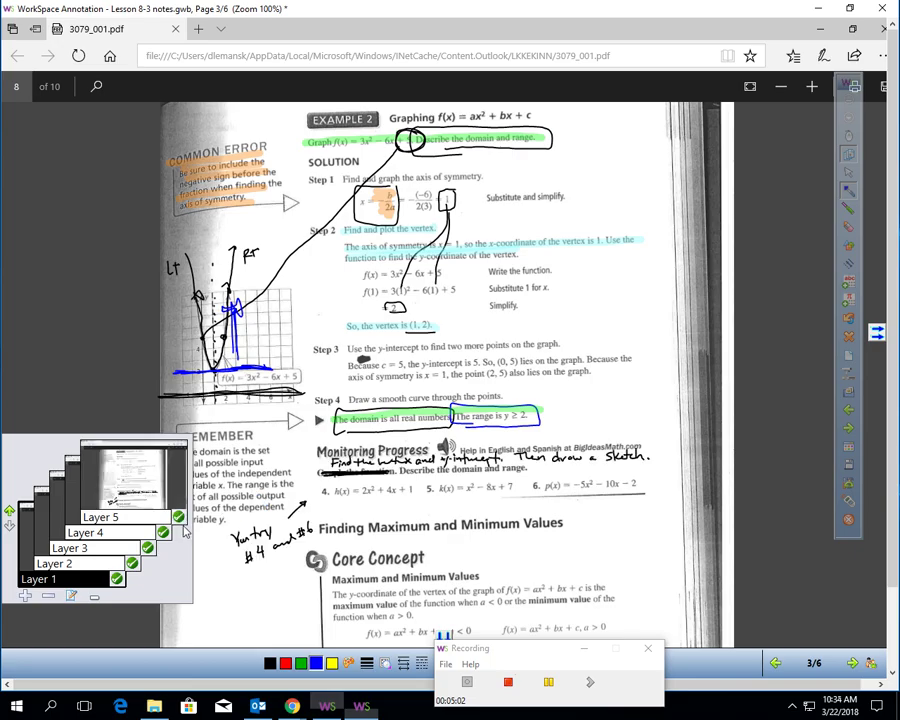